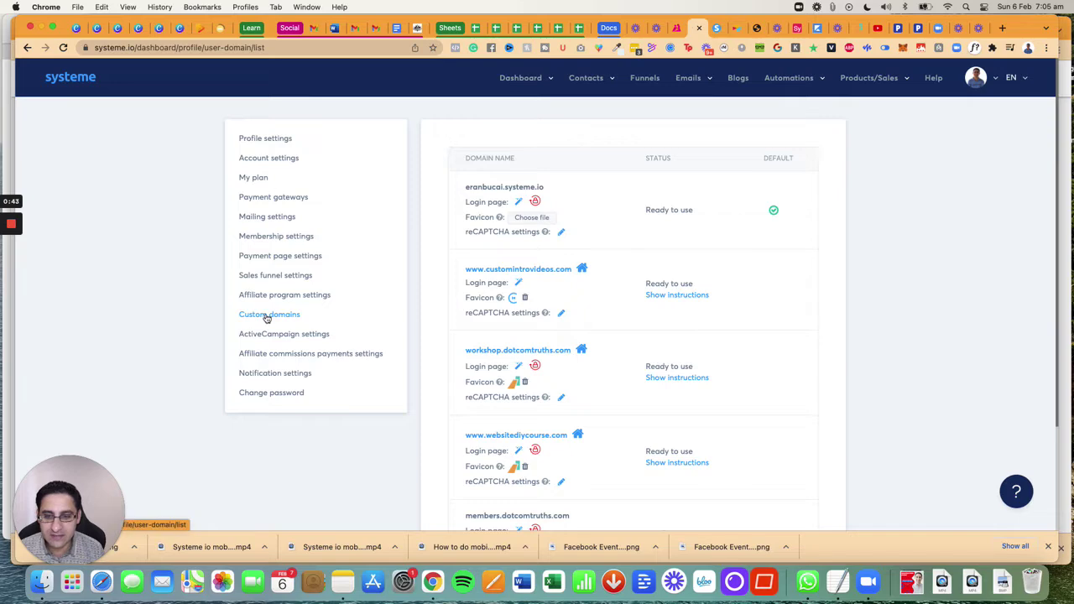
scroll(772, 374, down, 3)
click(775, 476)
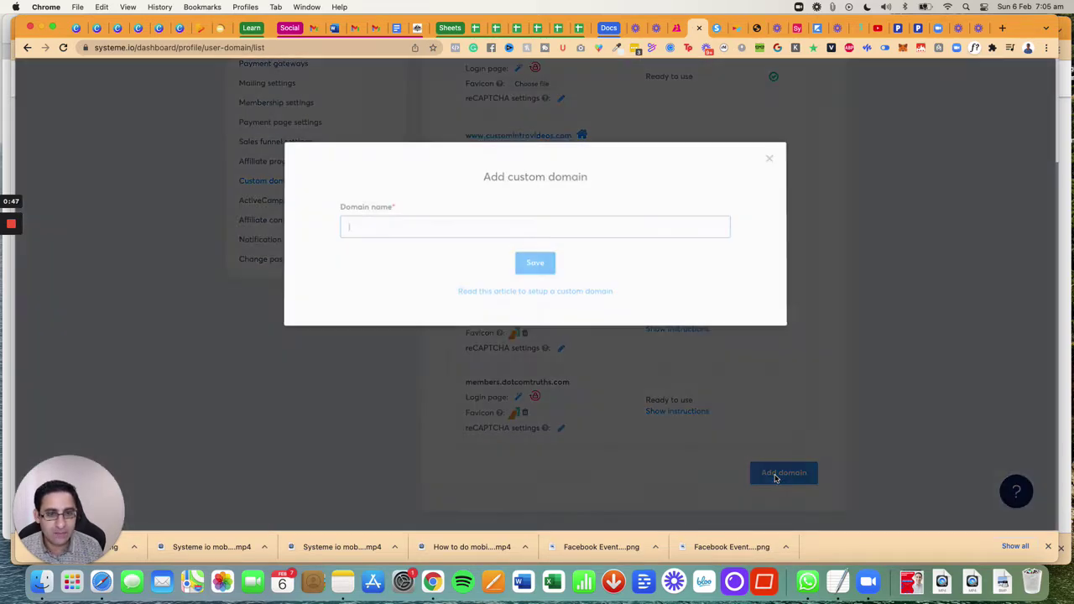
key(super+grave)
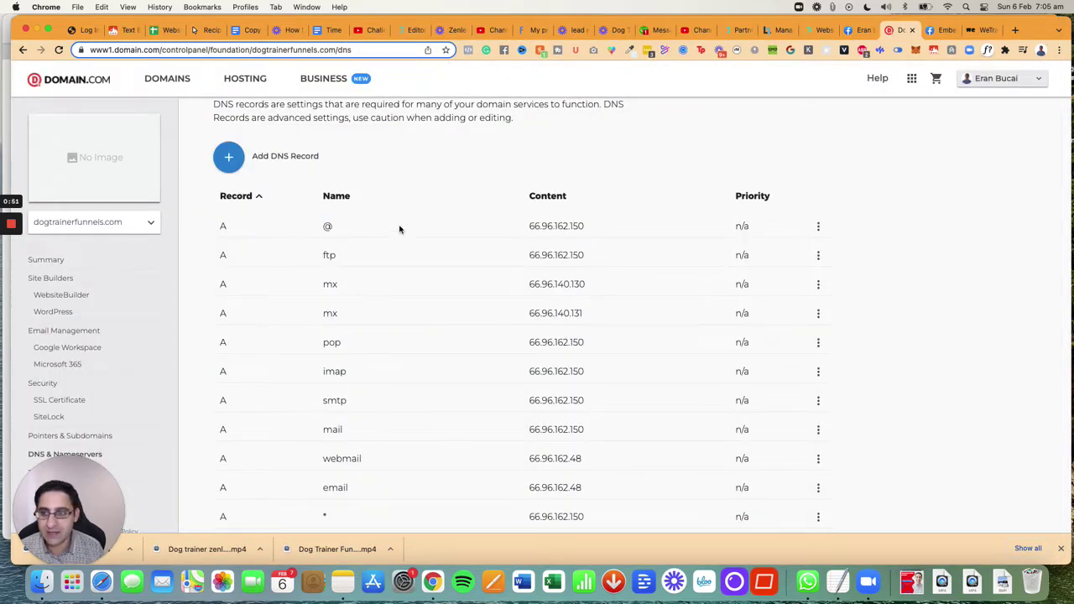
key(super+grave)
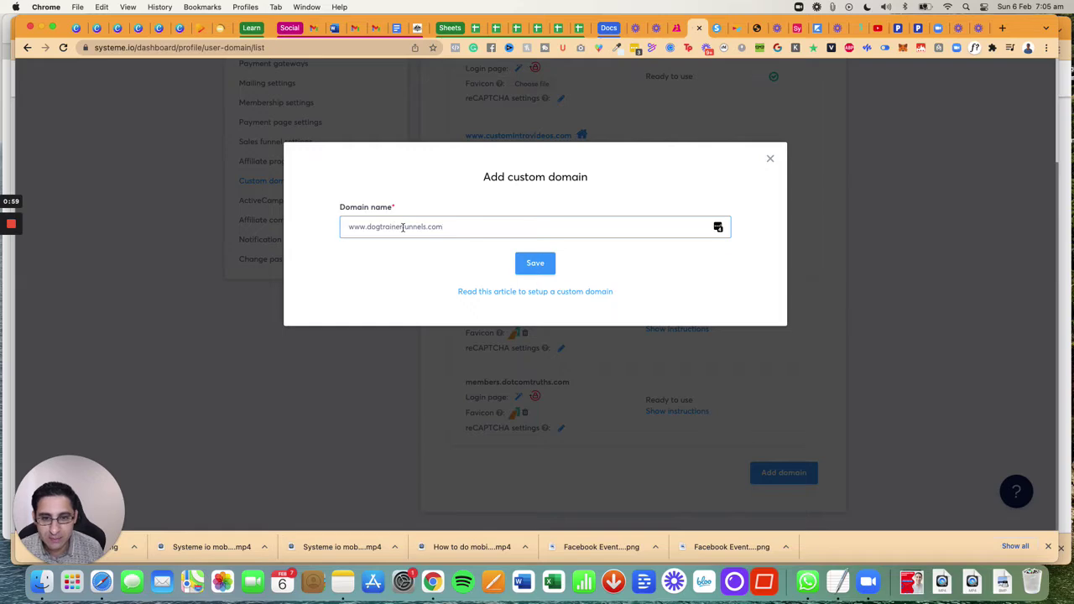
key(super+grave)
key(super+grave)
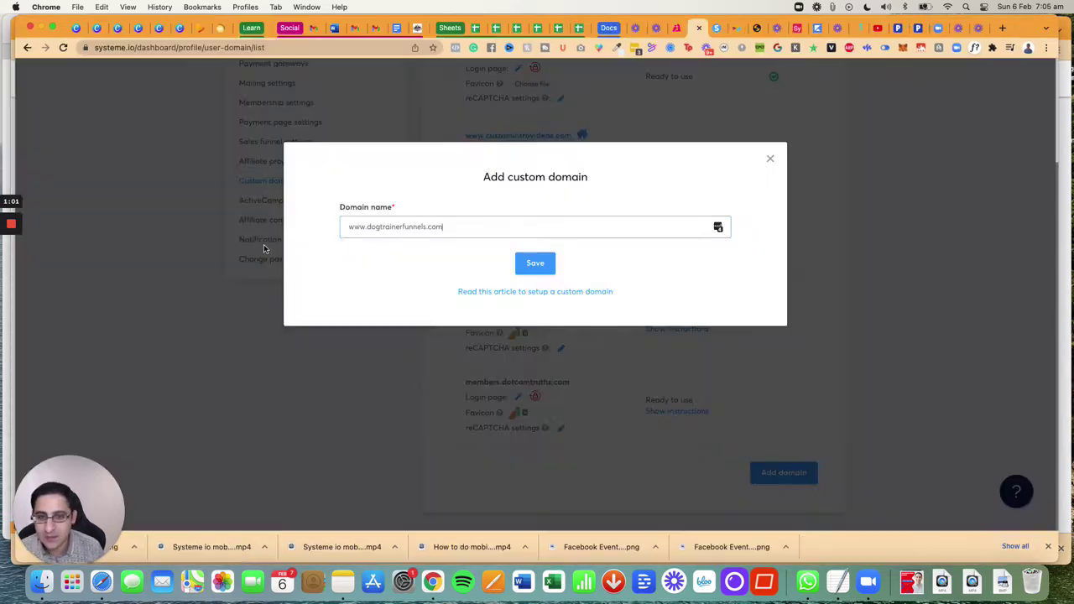
click(541, 265)
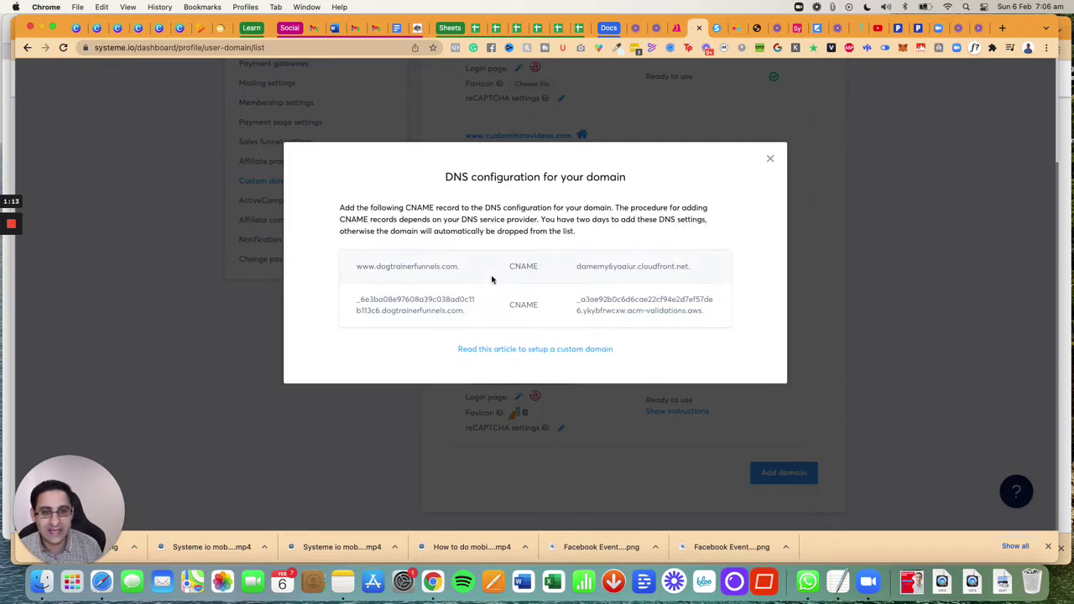
Open the linked help article on setting up a custom domain, skim its instructions, and return to the DNS configuration values.
key(super+grave)
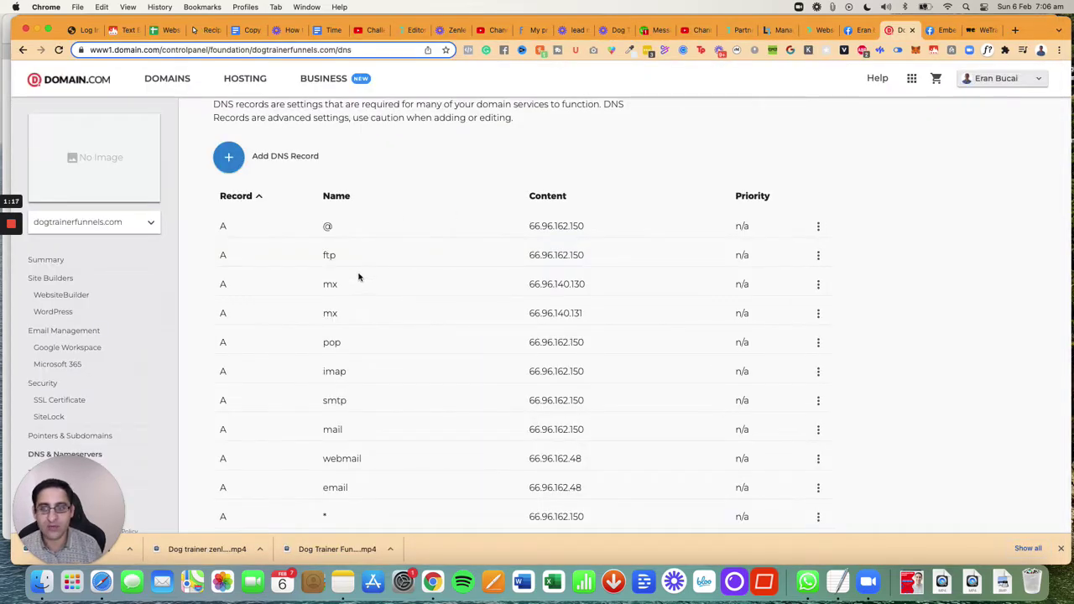
key(super+grave)
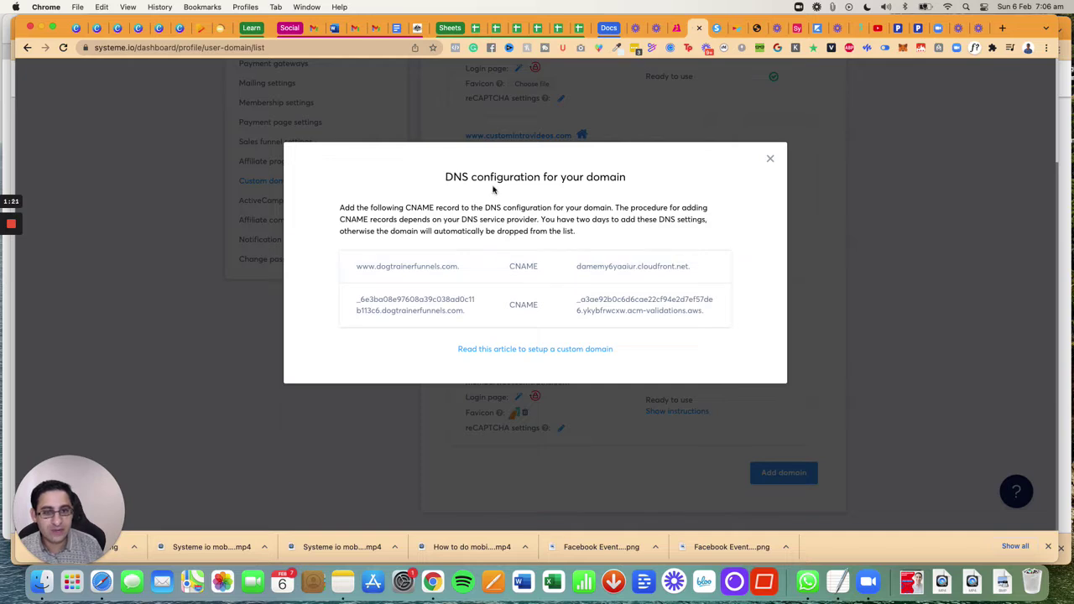
click(539, 350)
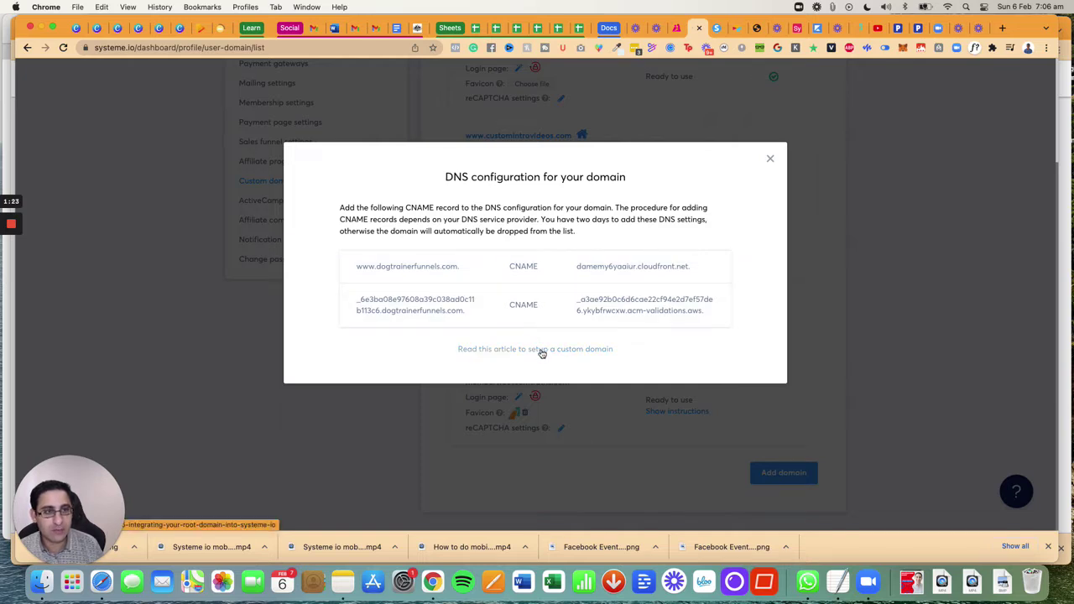
click(682, 30)
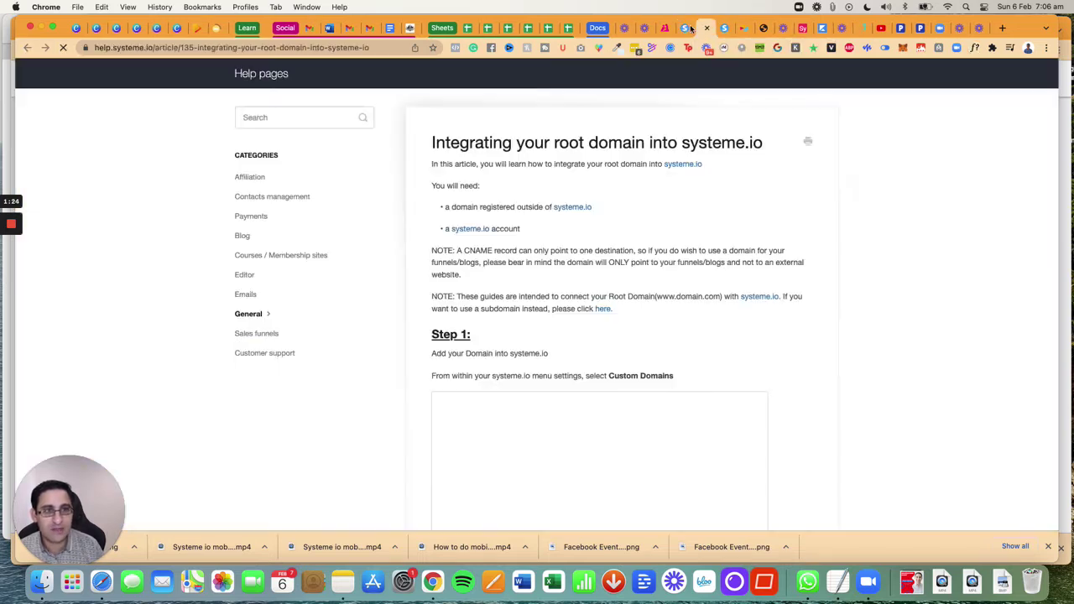
scroll(709, 233, down, 5)
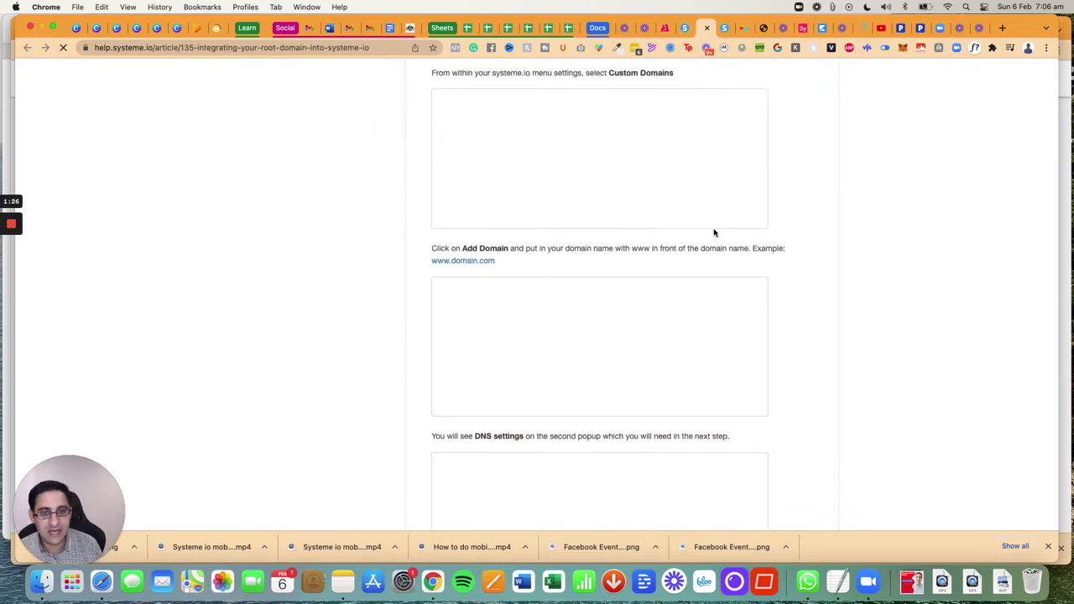
scroll(714, 233, down, 3)
scroll(711, 218, up, 3)
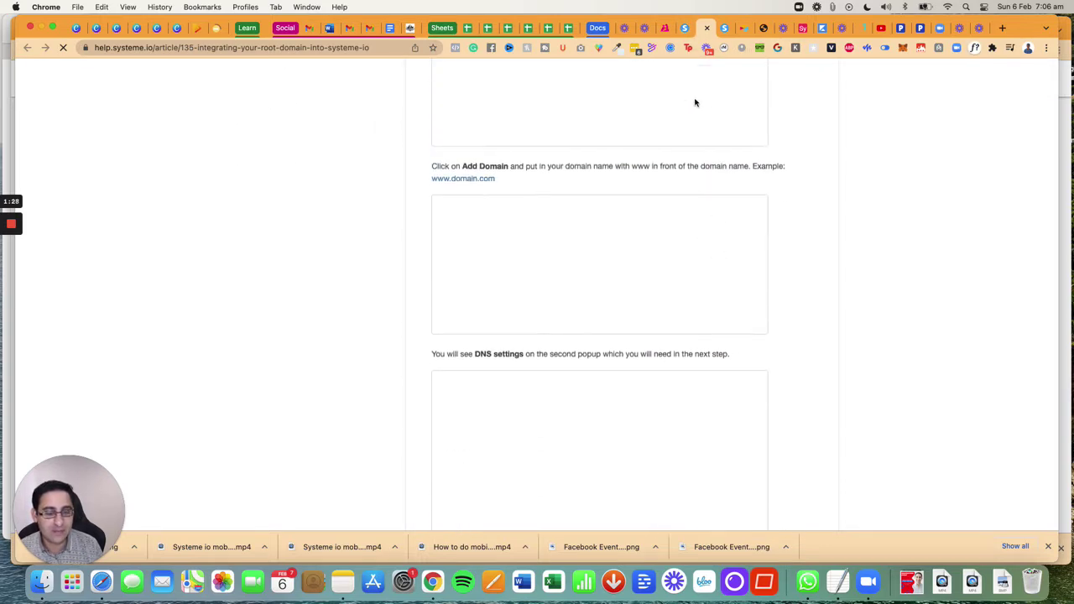
click(687, 28)
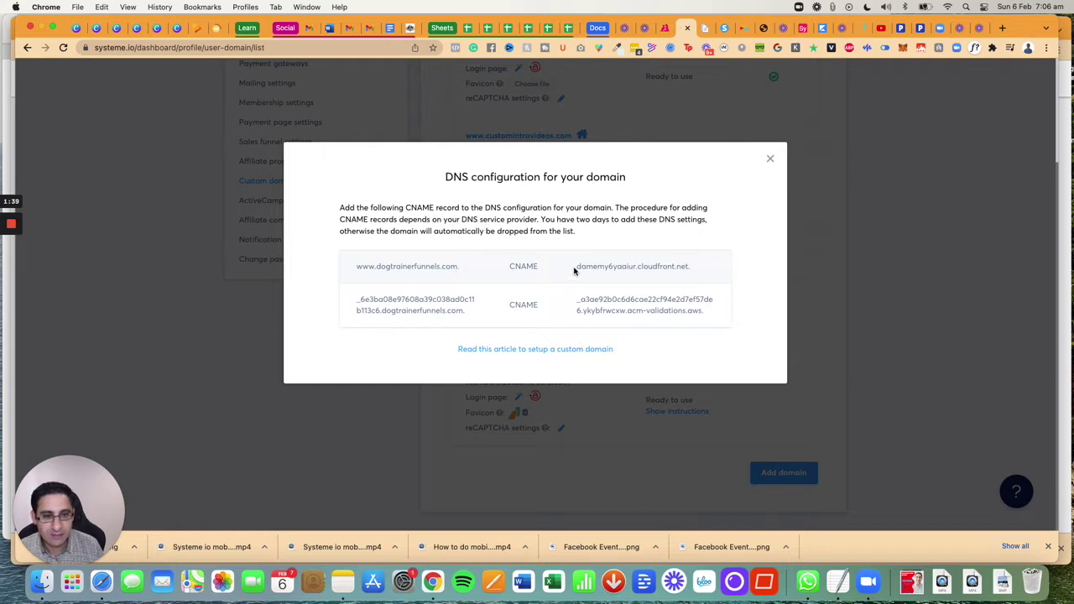
Switch to the Domain.com DNS records page for dogtrainerfunnels.com and open the form for a new DNS record.
drag(576, 268, 687, 263)
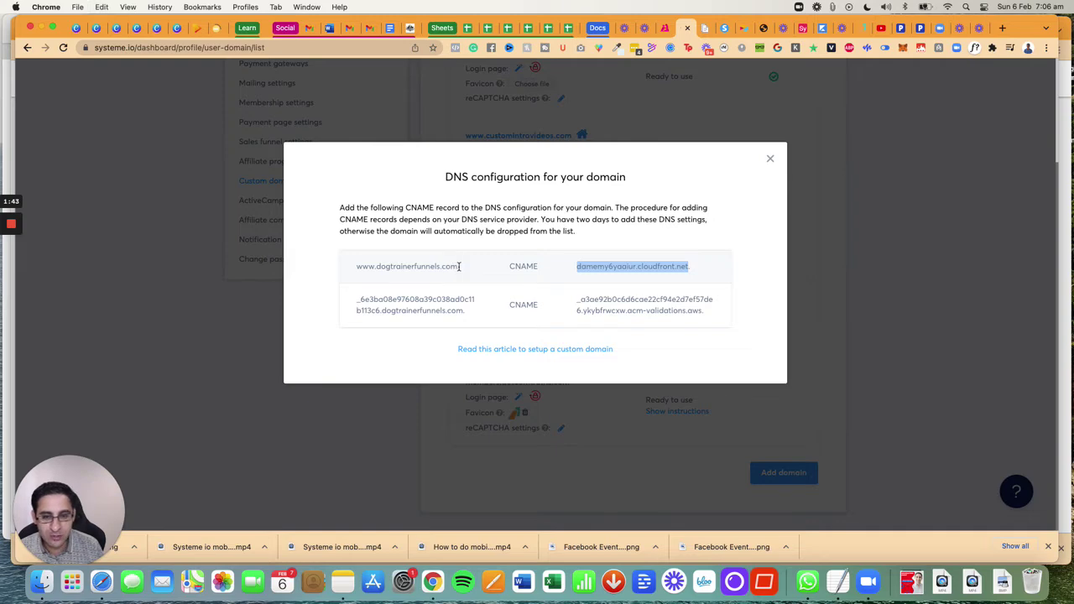
key(super+grave)
scroll(431, 270, down, 3)
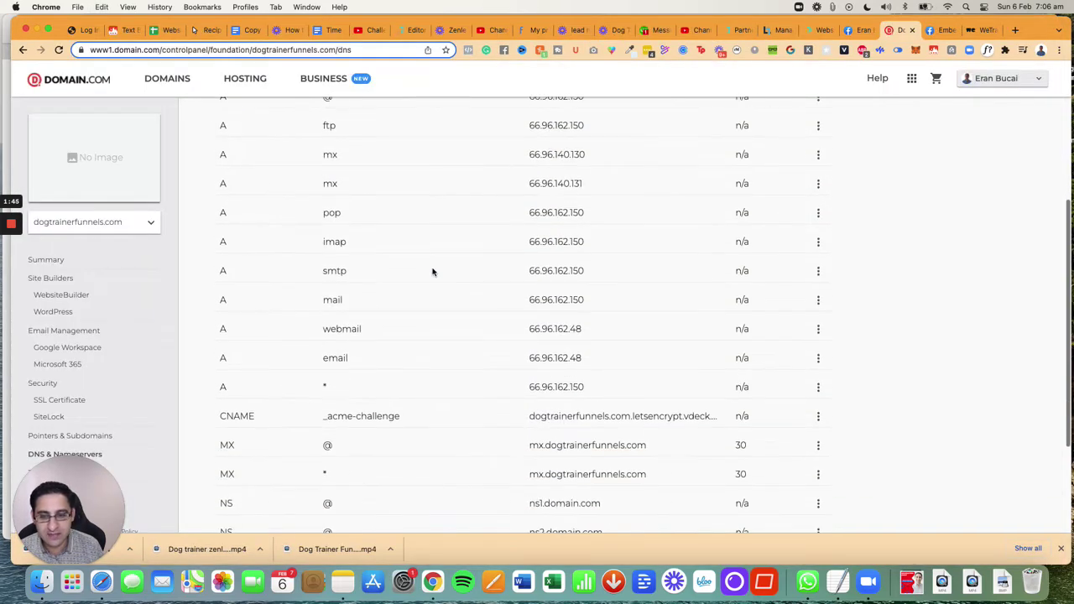
scroll(431, 270, up, 3)
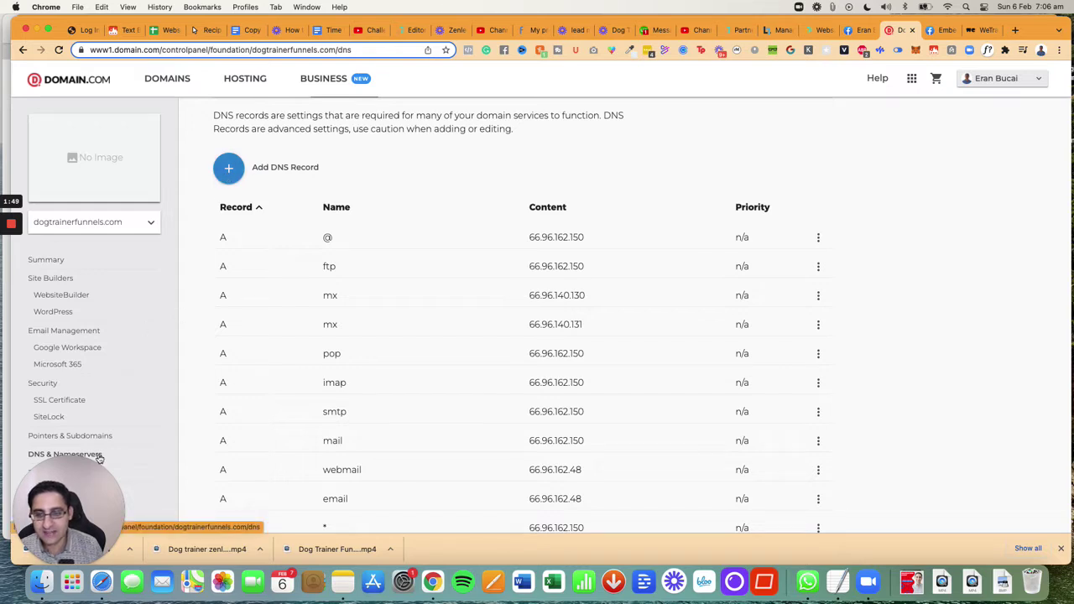
scroll(268, 232, up, 3)
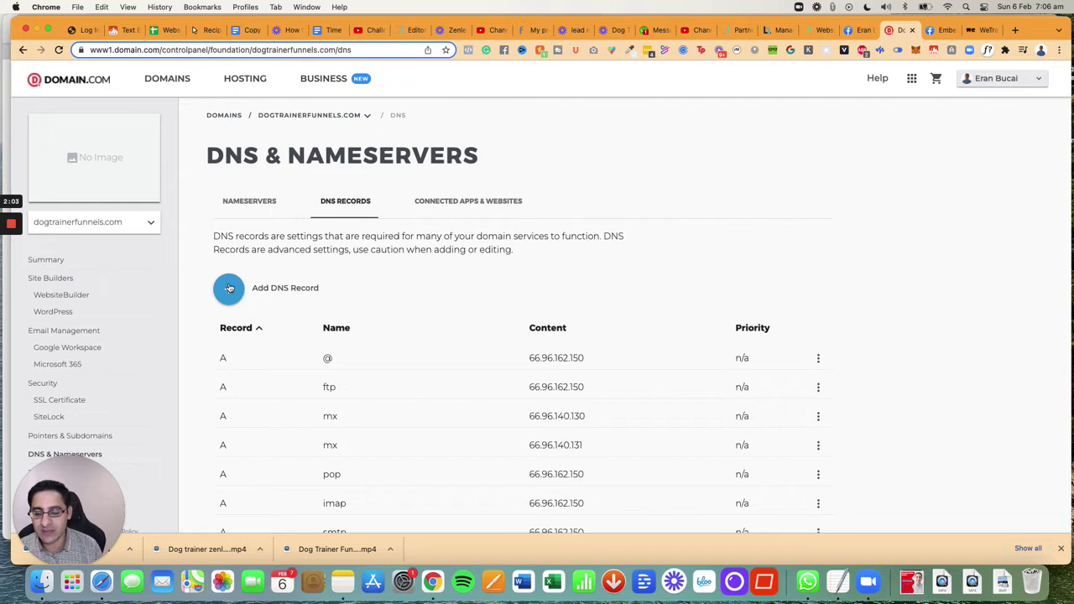
click(229, 288)
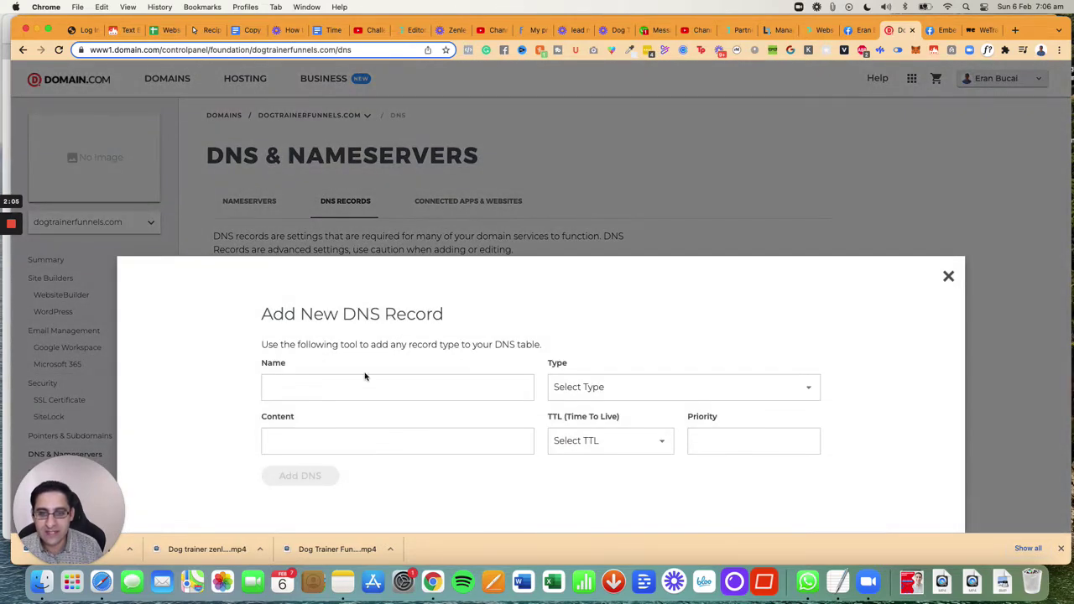
click(382, 392)
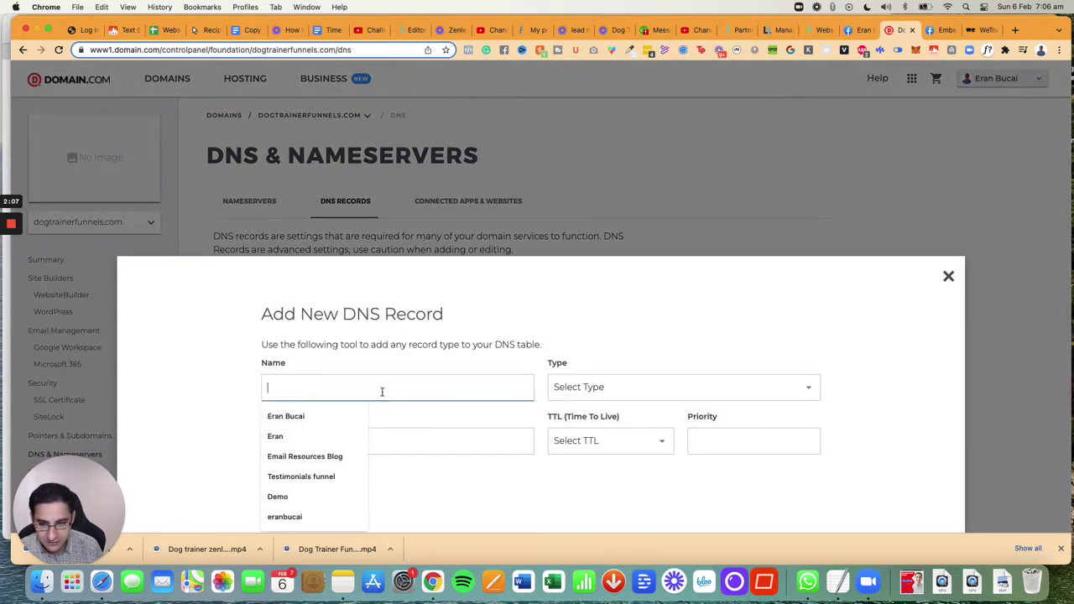
Copy www from the first CNAME entry into the new record's name and set the record type to CNAME.
key(super+grave)
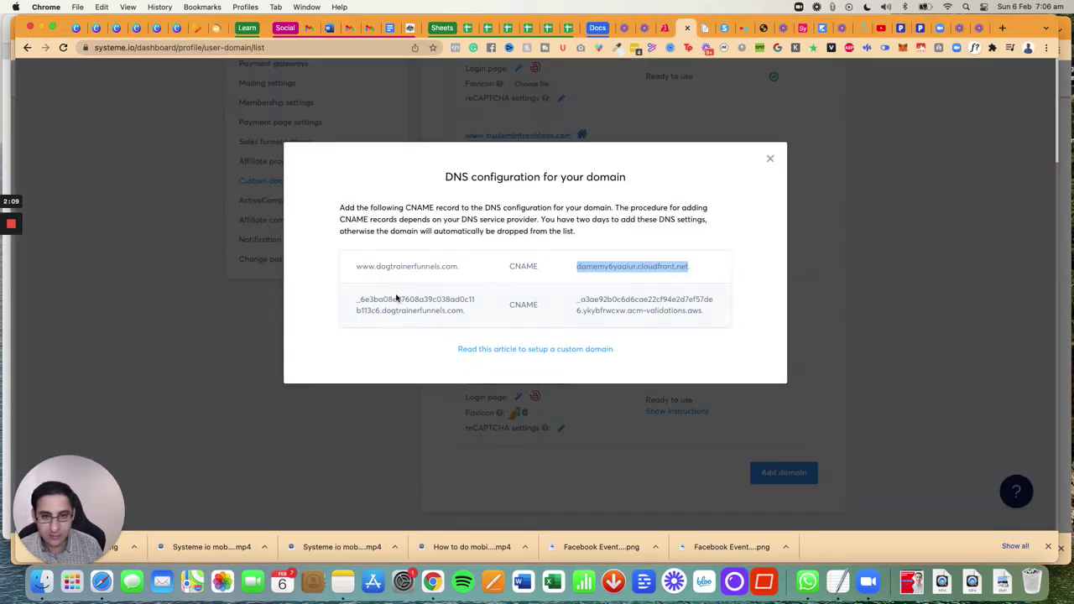
drag(356, 266, 372, 267)
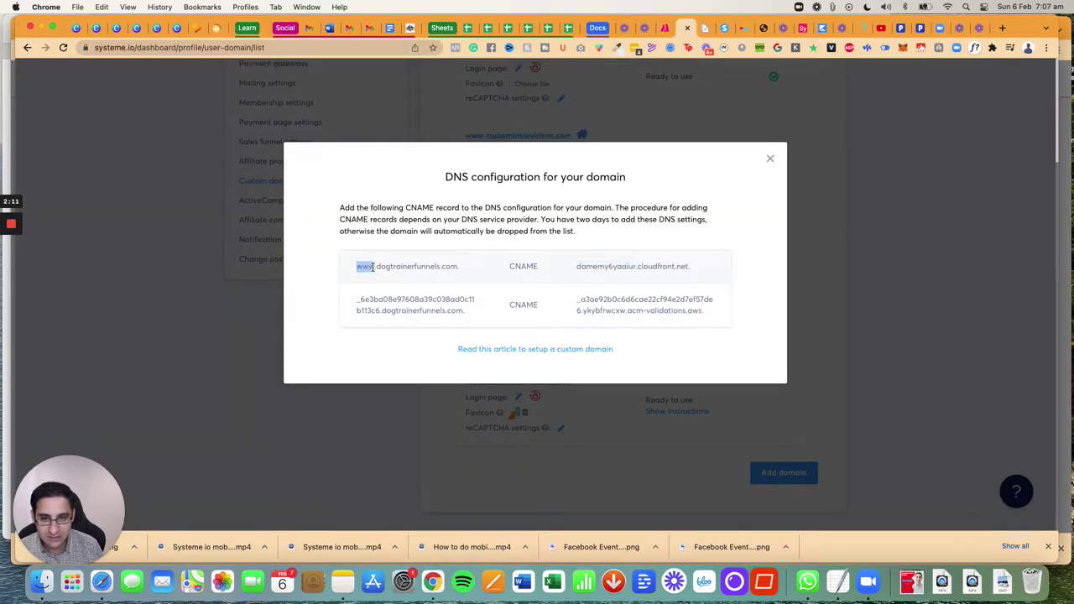
key(ctrl+c)
key(super+grave)
key(ctrl+v)
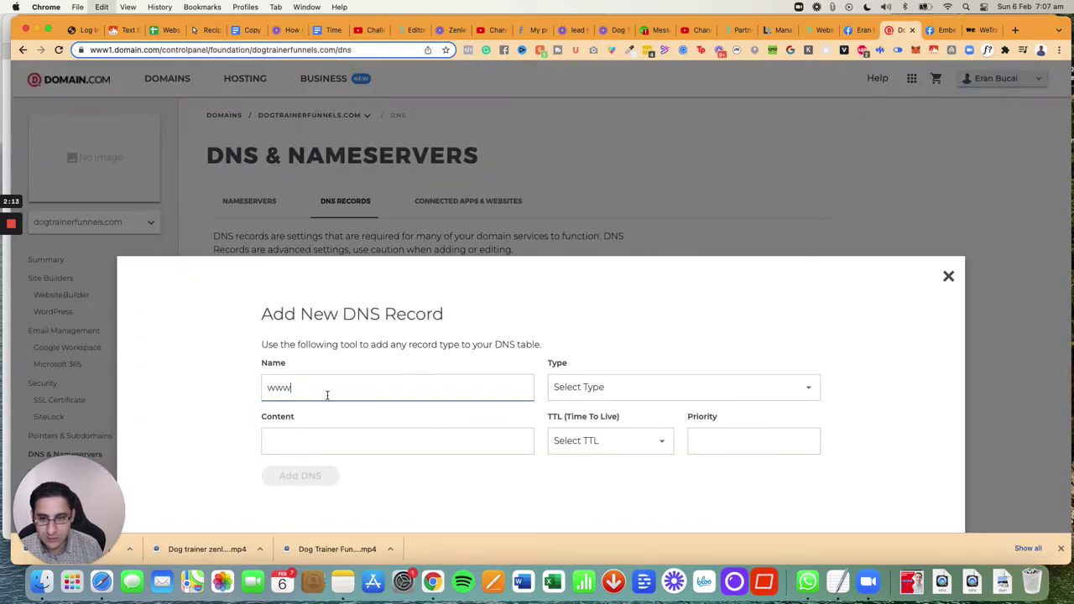
click(594, 390)
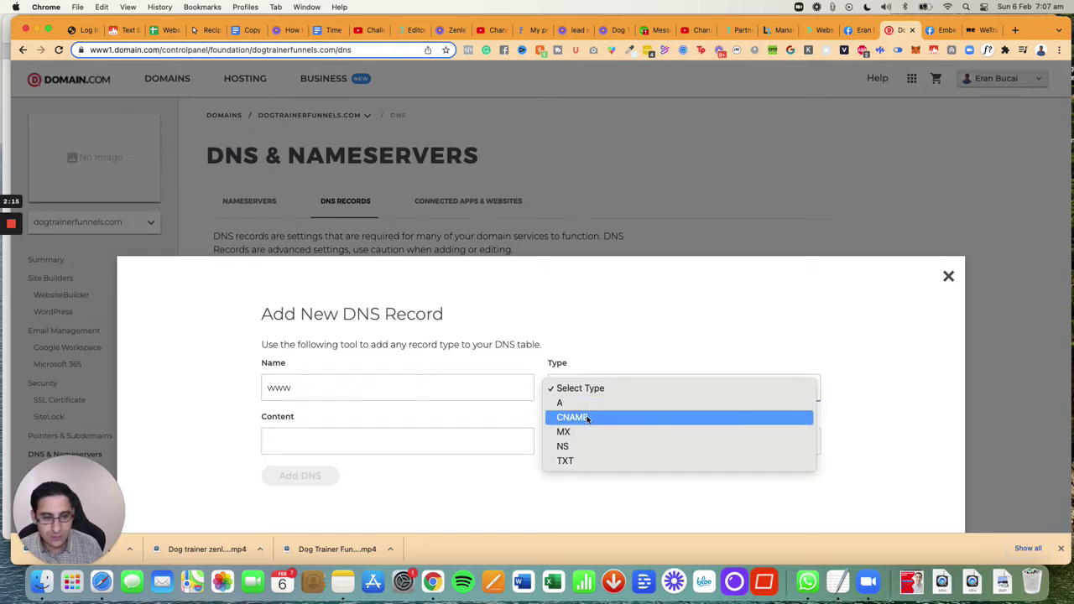
click(588, 416)
Set the www record's content to damemy6yaaiur.cloudfront.net with a TTL of 1 Hour, and add the record.
key(super+grave)
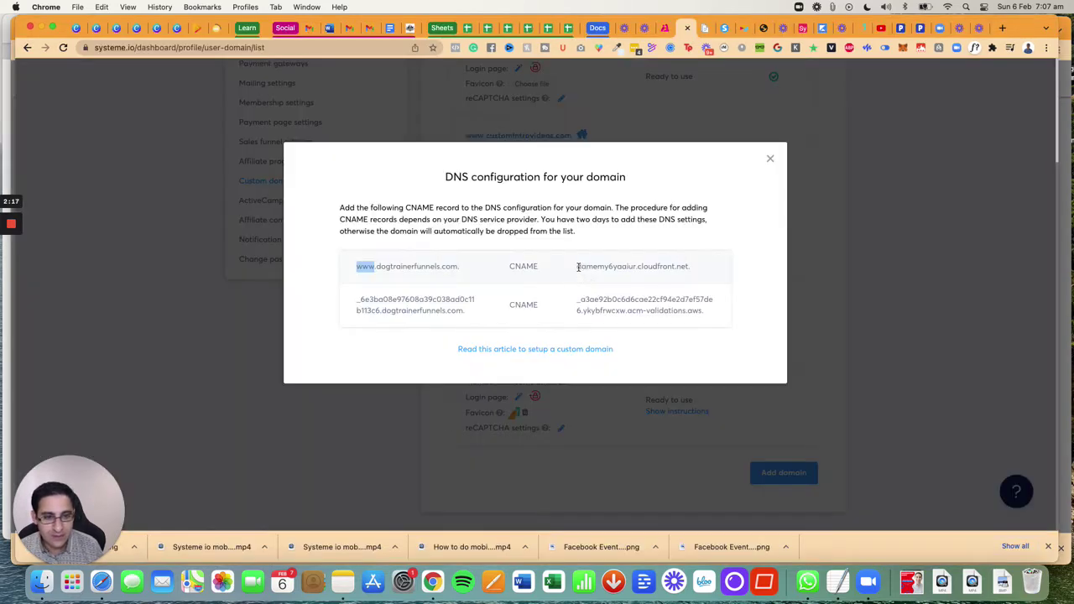
drag(578, 267, 690, 269)
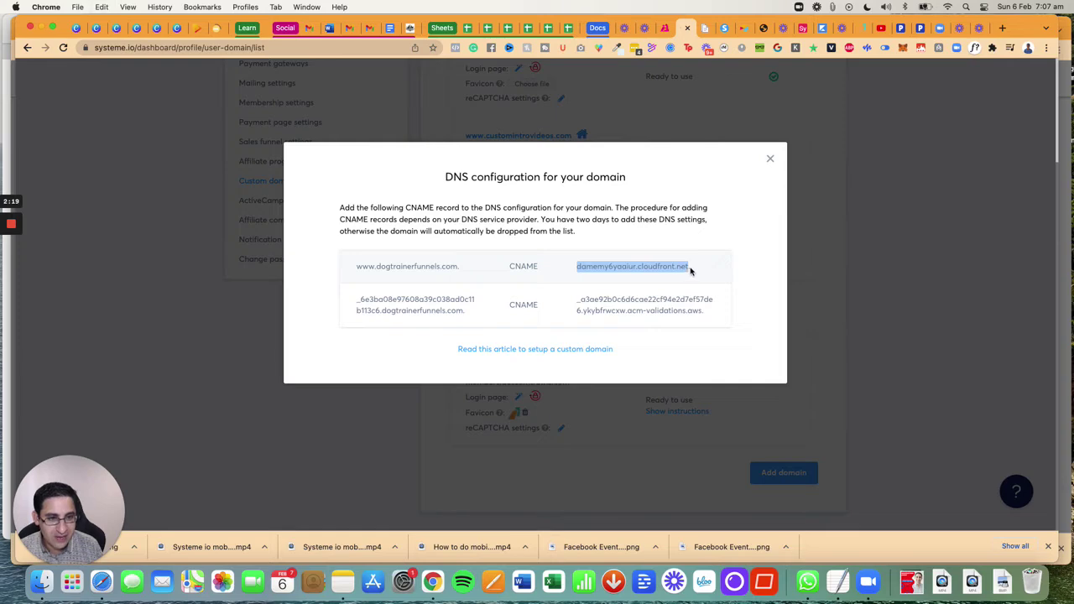
key(super+grave)
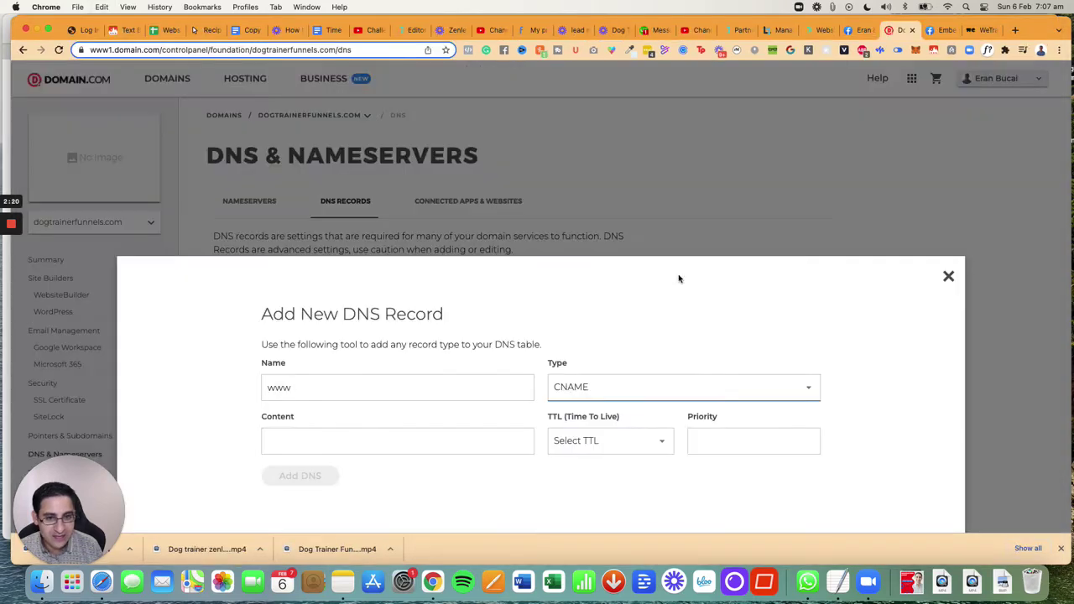
click(359, 432)
key(super+v)
click(590, 440)
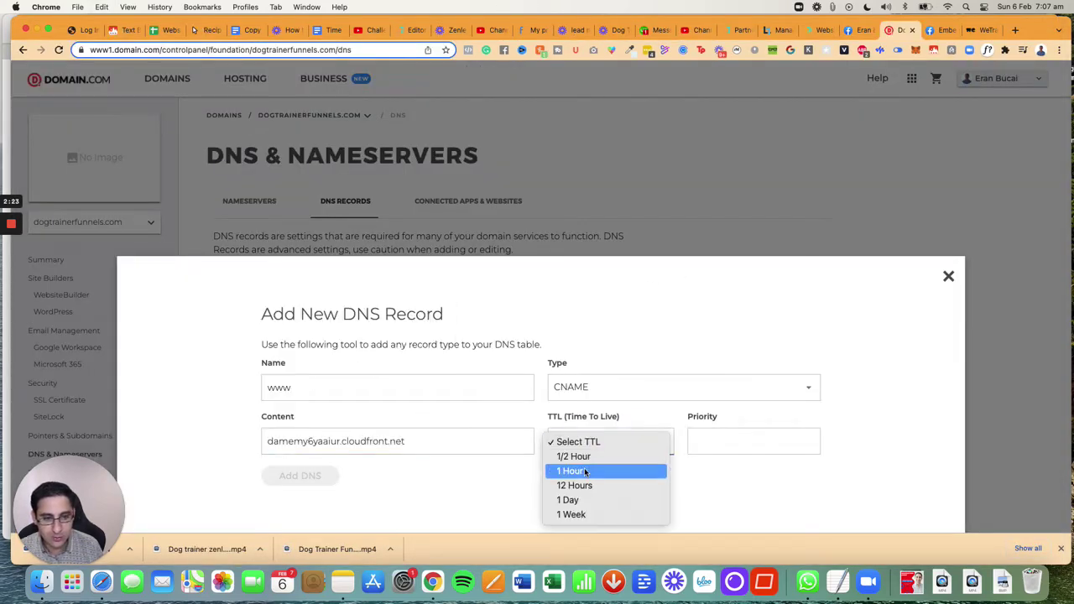
key(Escape)
key(super+grave)
key(super+grave)
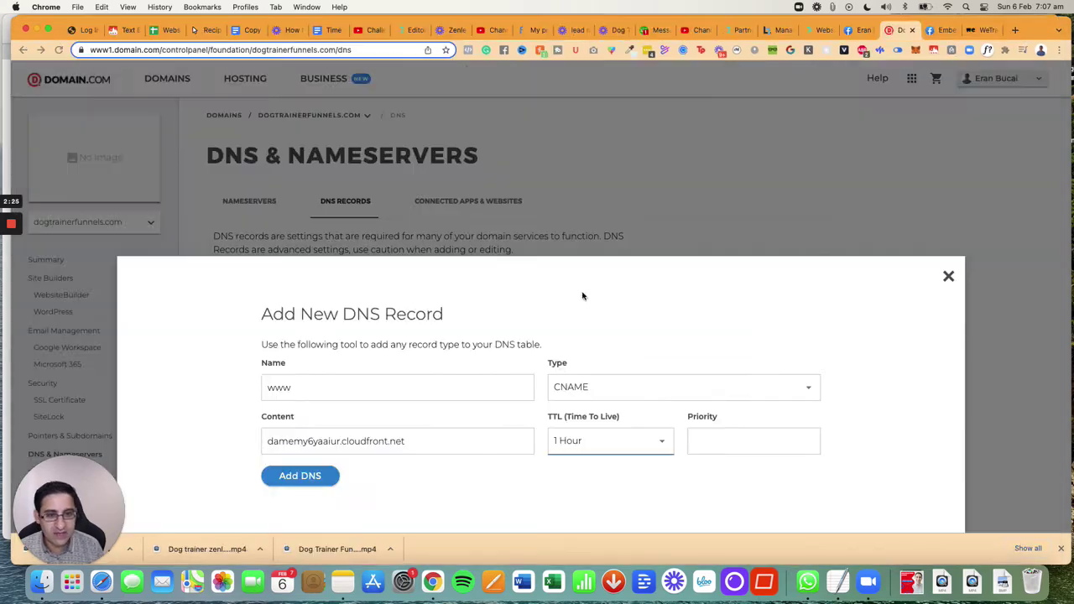
click(315, 477)
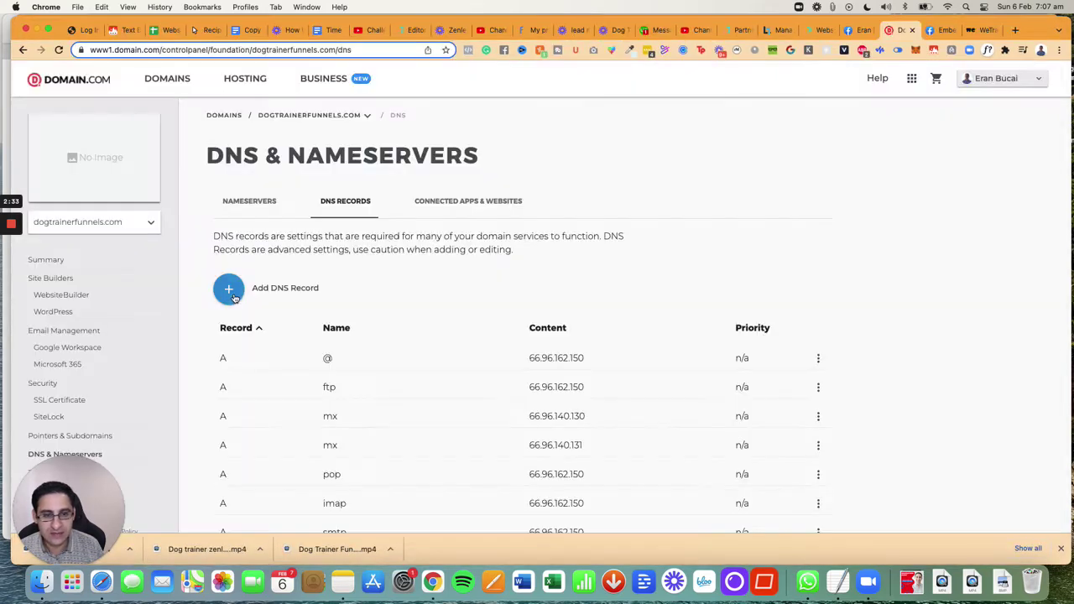
Start another new DNS record and set its type to CNAME.
click(229, 291)
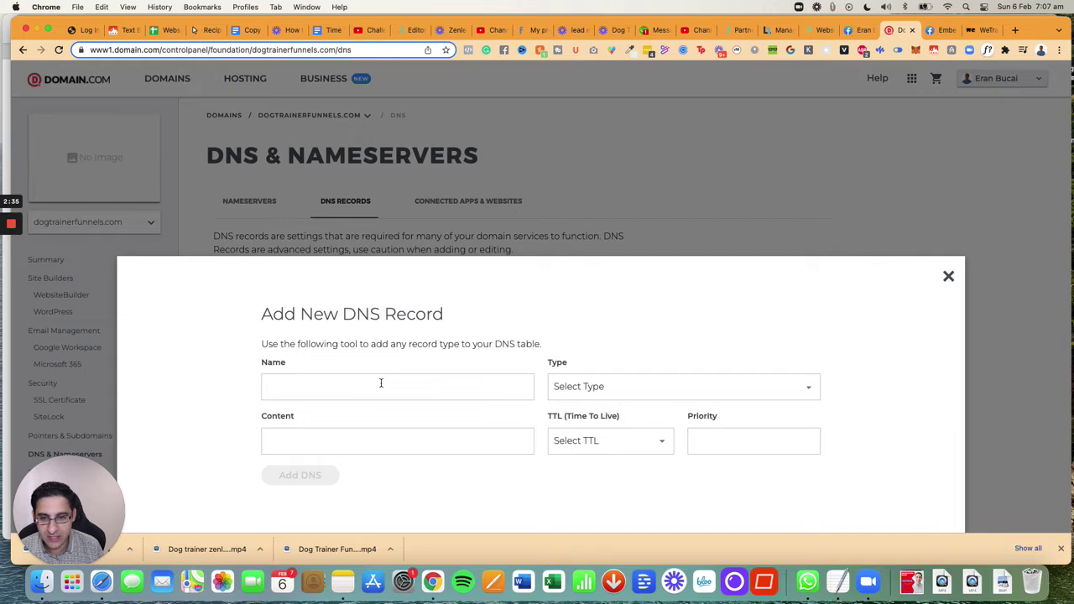
click(613, 384)
click(588, 416)
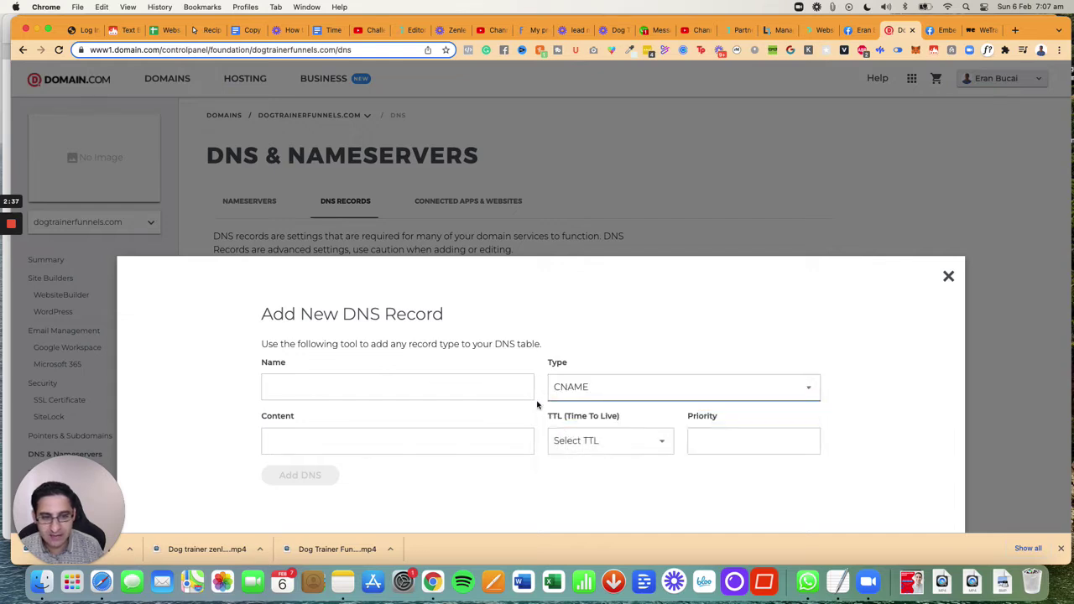
Copy the second CNAME entry's validation name, without the .dogtrainerfunnels.com part, into the new record's name.
click(509, 389)
key(super+grave)
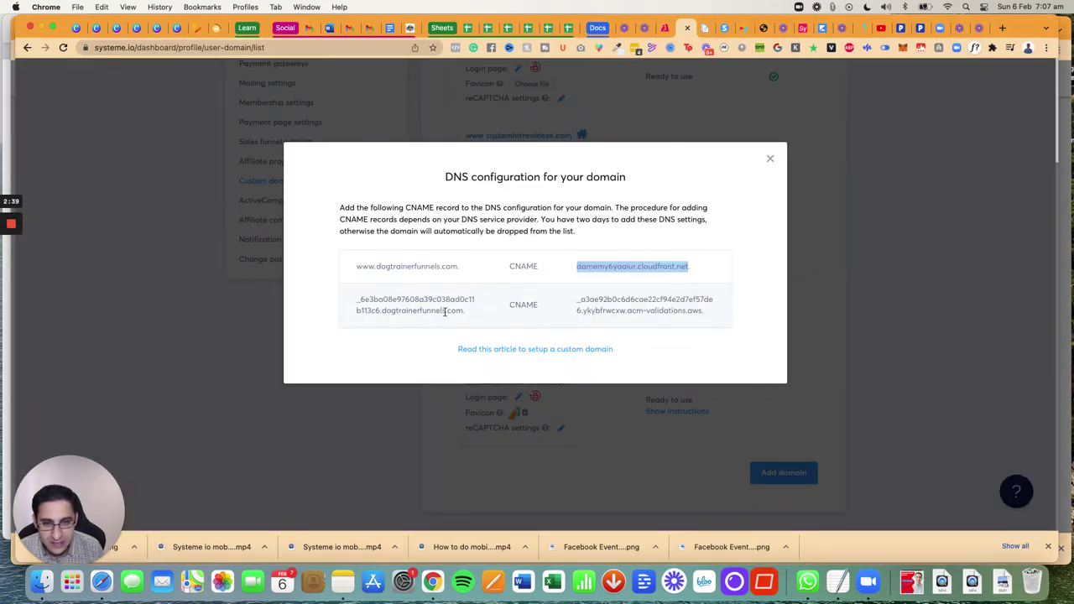
drag(356, 299, 377, 311)
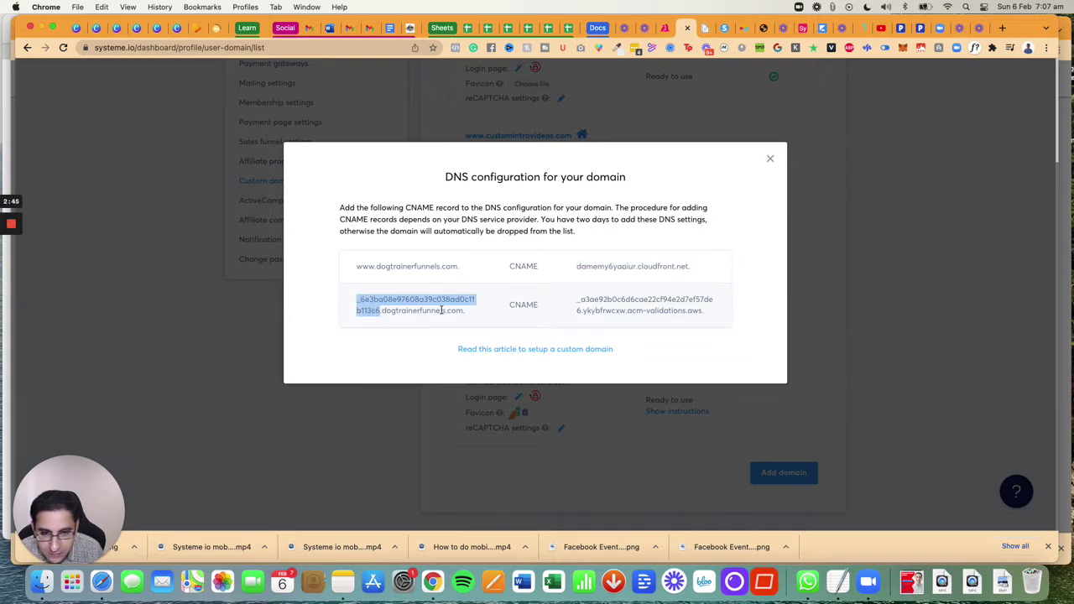
key(super+c)
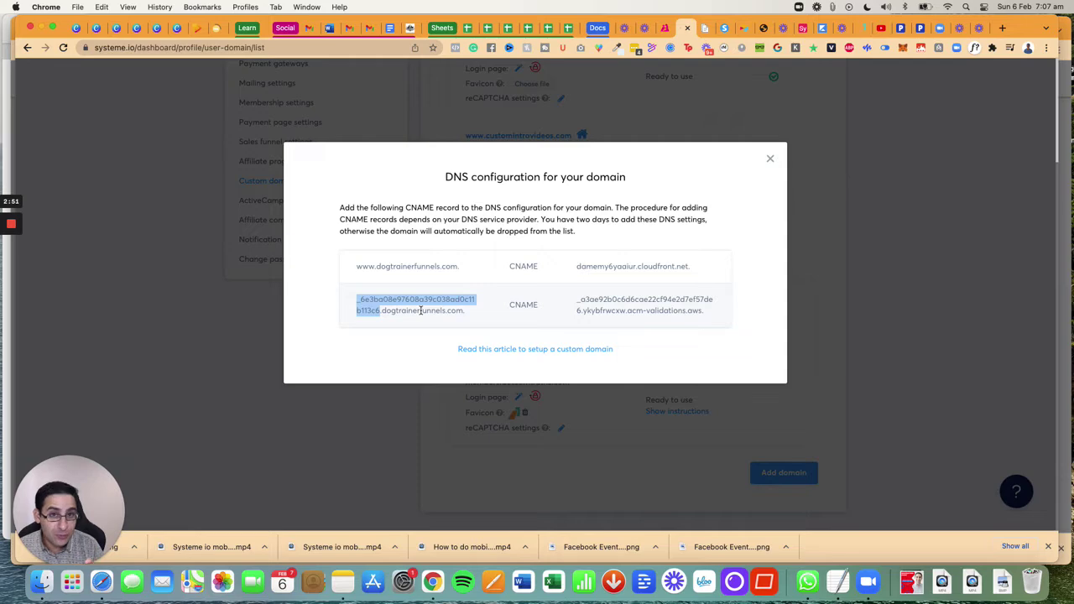
key(super+grave)
key(super+grave)
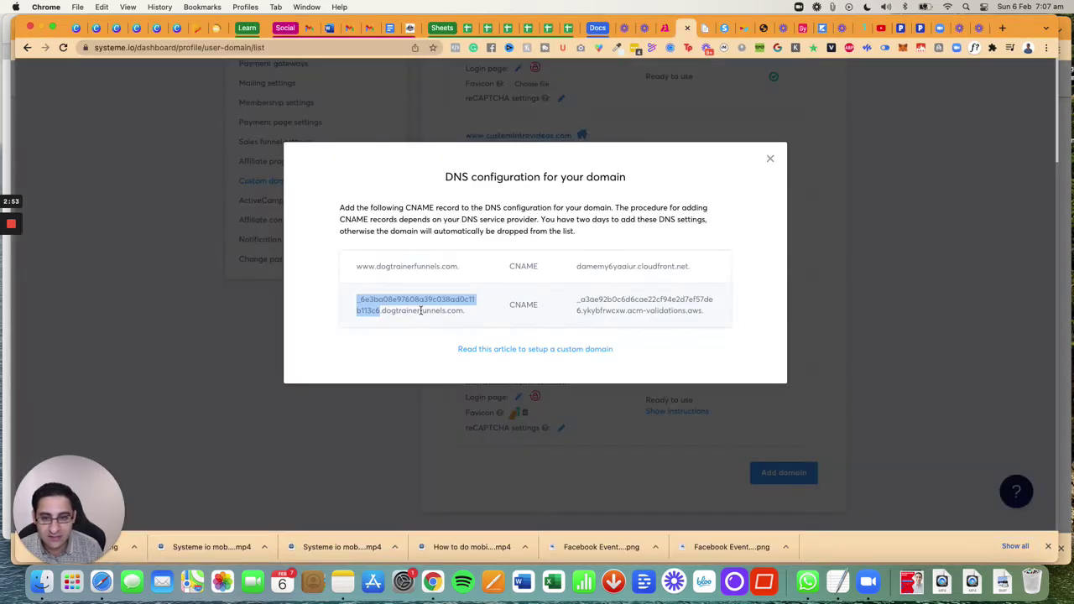
key(super+grave)
click(399, 398)
key(super+v)
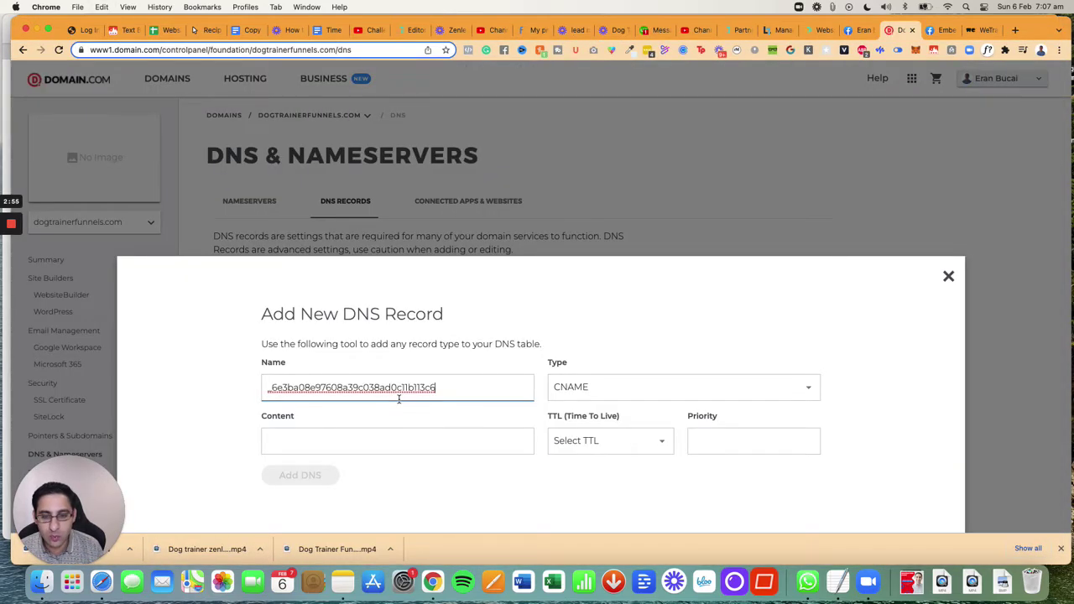
Copy the second CNAME entry's acm-validations.aws target, without the trailing dot, into the new record's content.
key(super+grave)
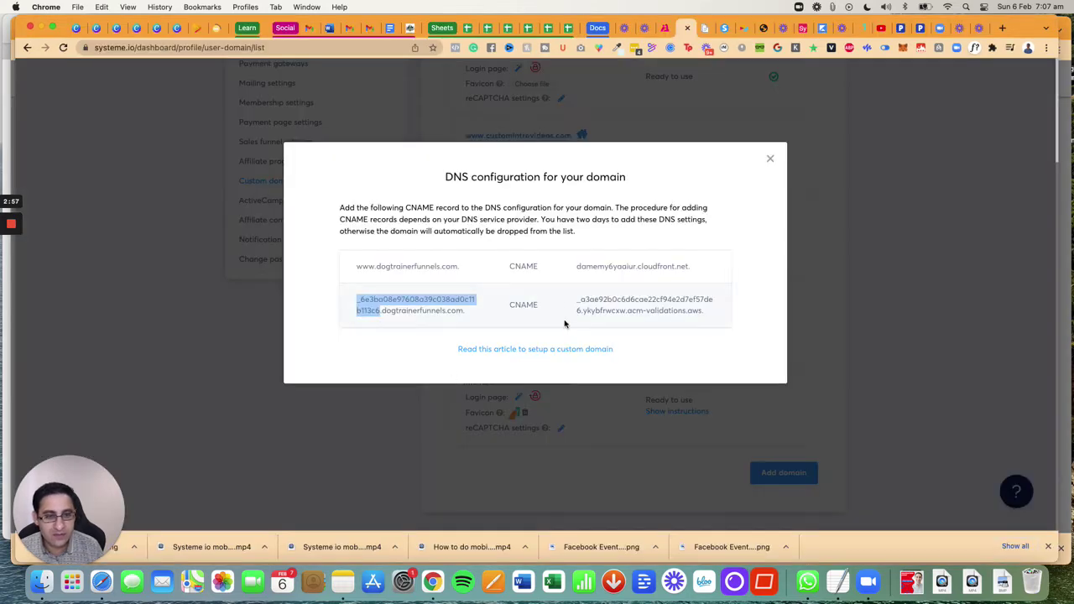
drag(574, 302, 697, 311)
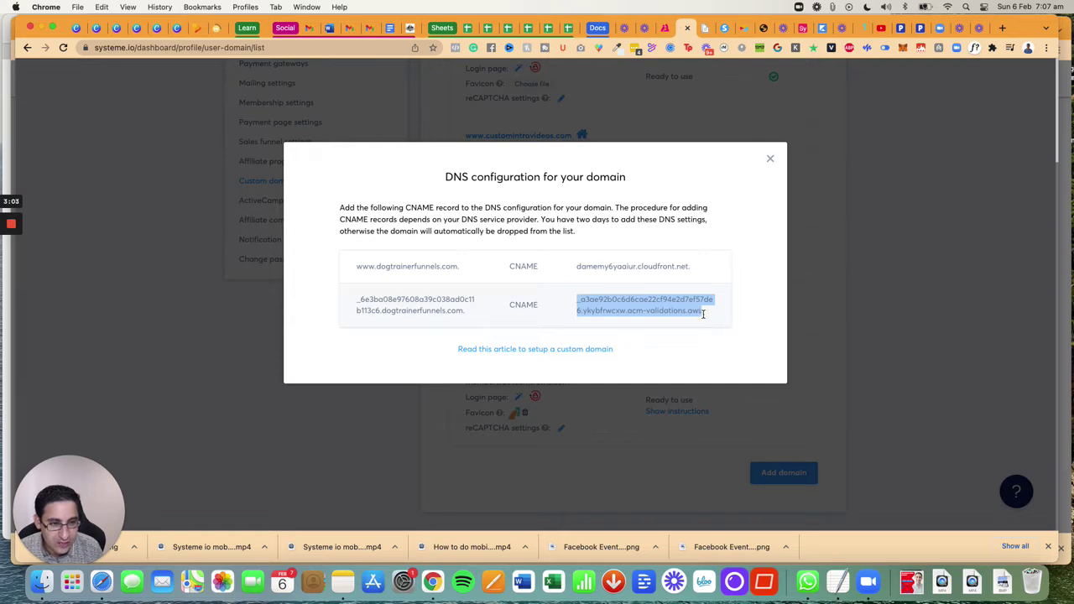
key(ctrl+c)
key(super+grave)
click(446, 443)
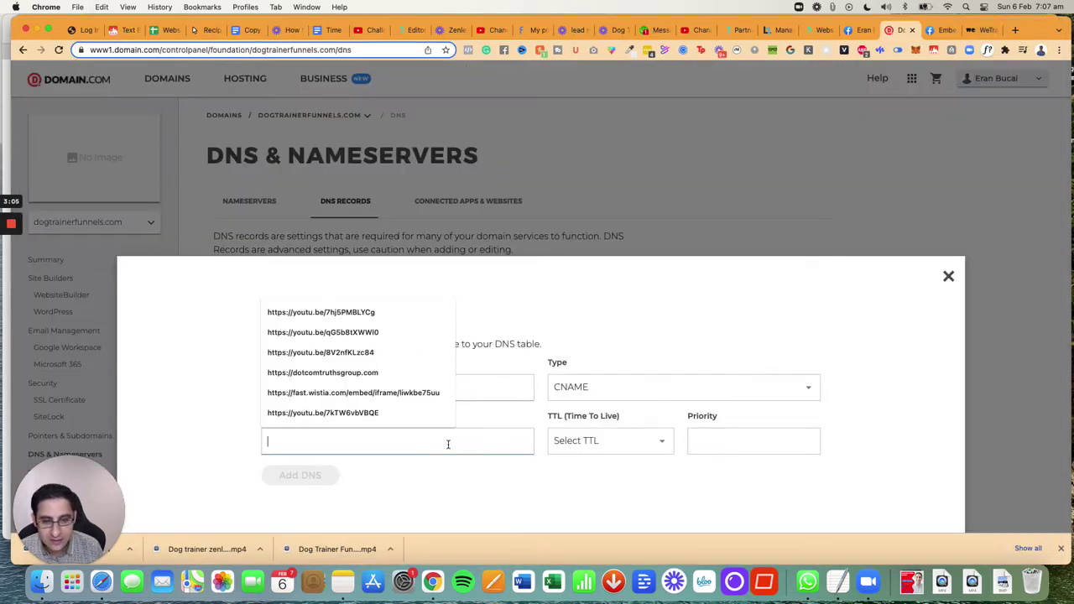
key(ctrl+v)
Set the validation record's TTL to 1 Hour and add the record.
click(581, 451)
click(594, 471)
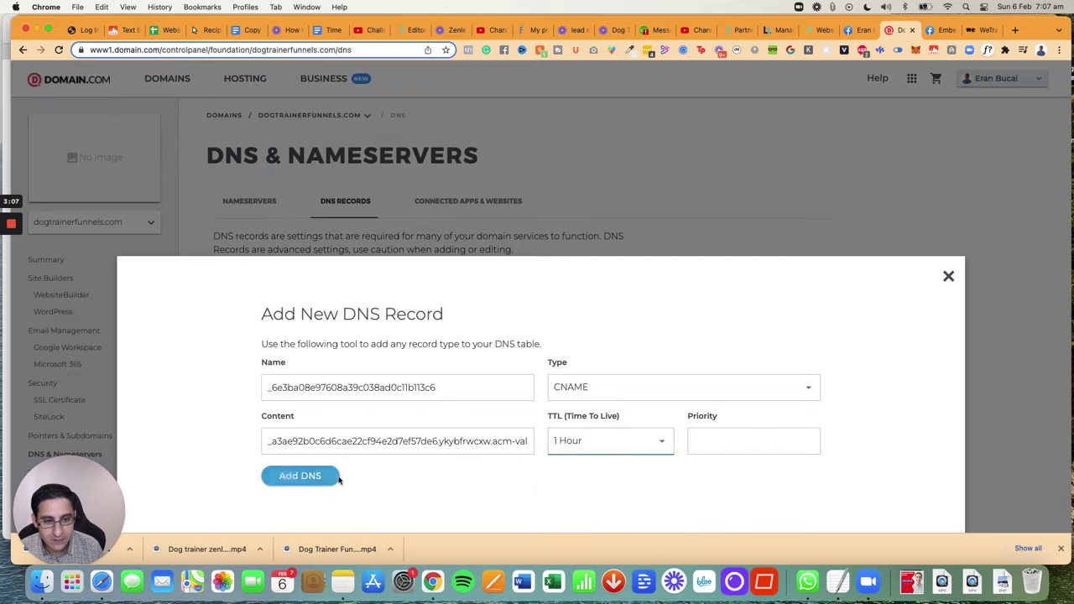
click(313, 477)
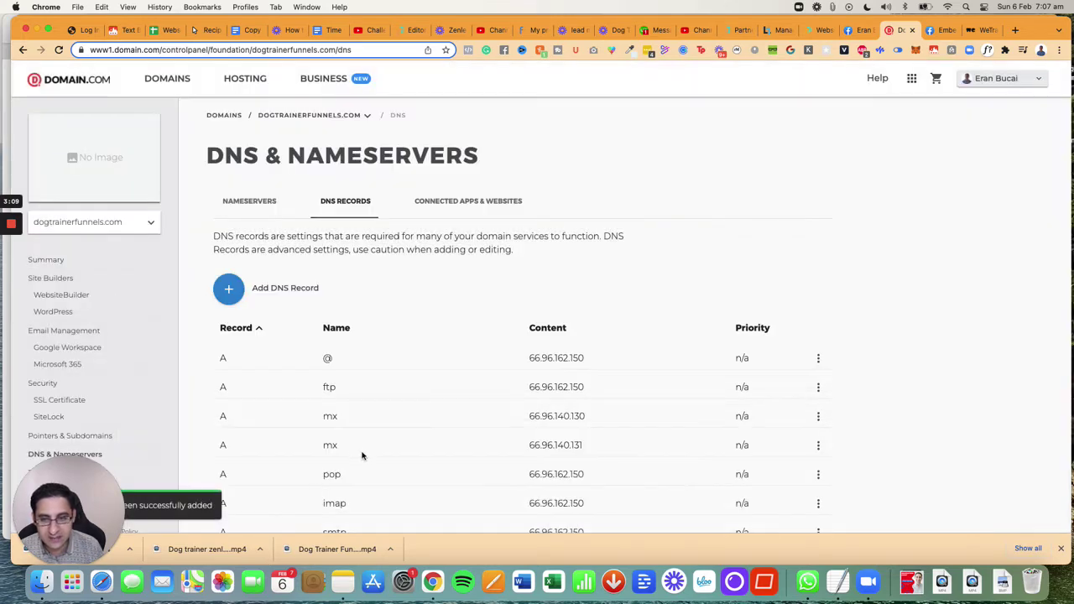
key(super+grave)
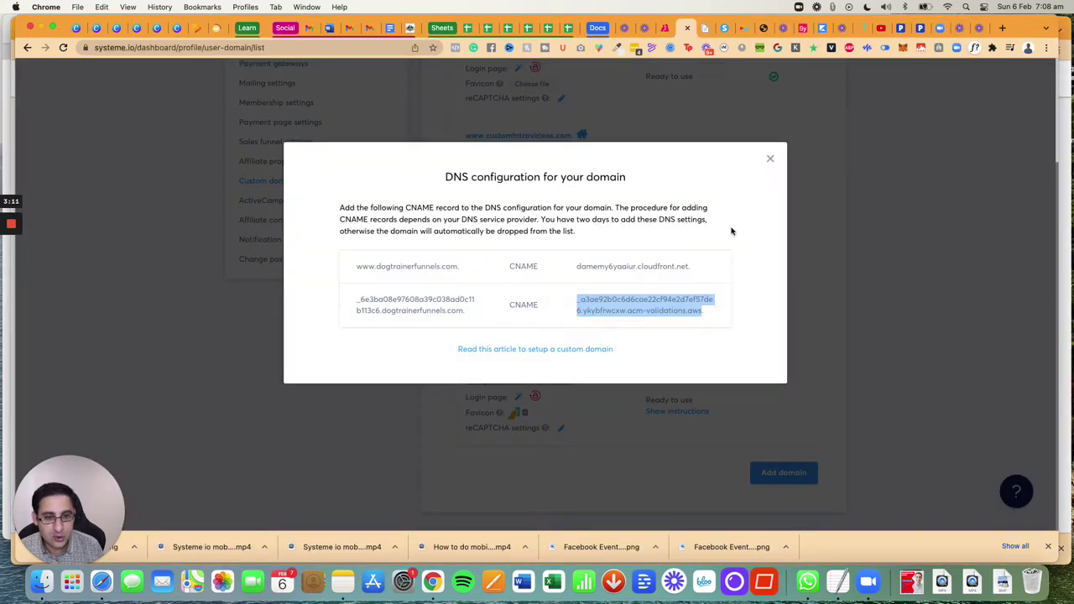
click(769, 158)
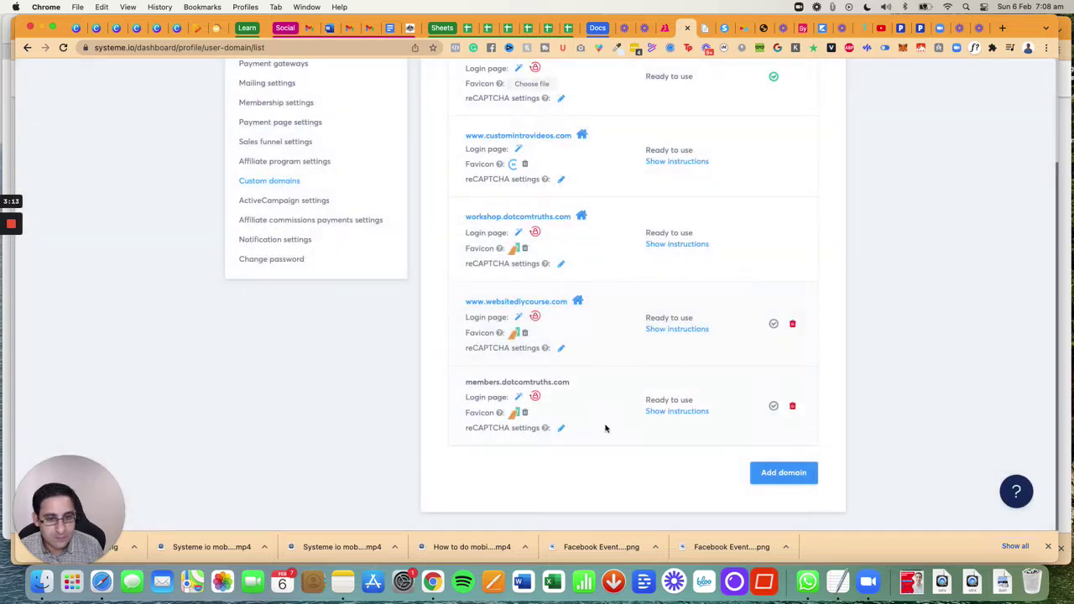
click(63, 47)
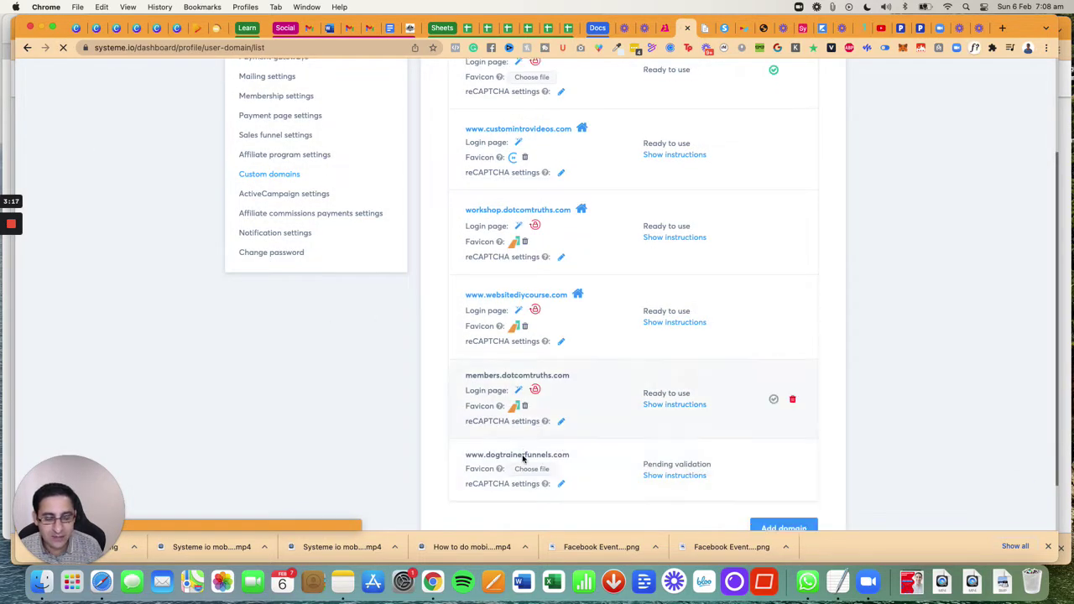
scroll(523, 457, down, 2)
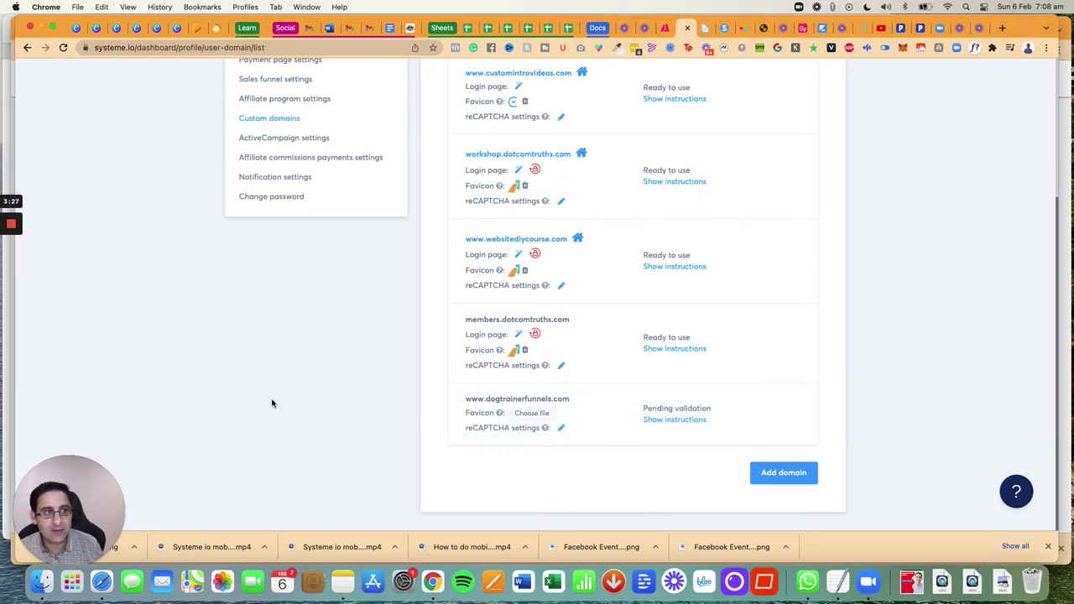
Open dnschecker.org in a new browser tab.
key(super+grave)
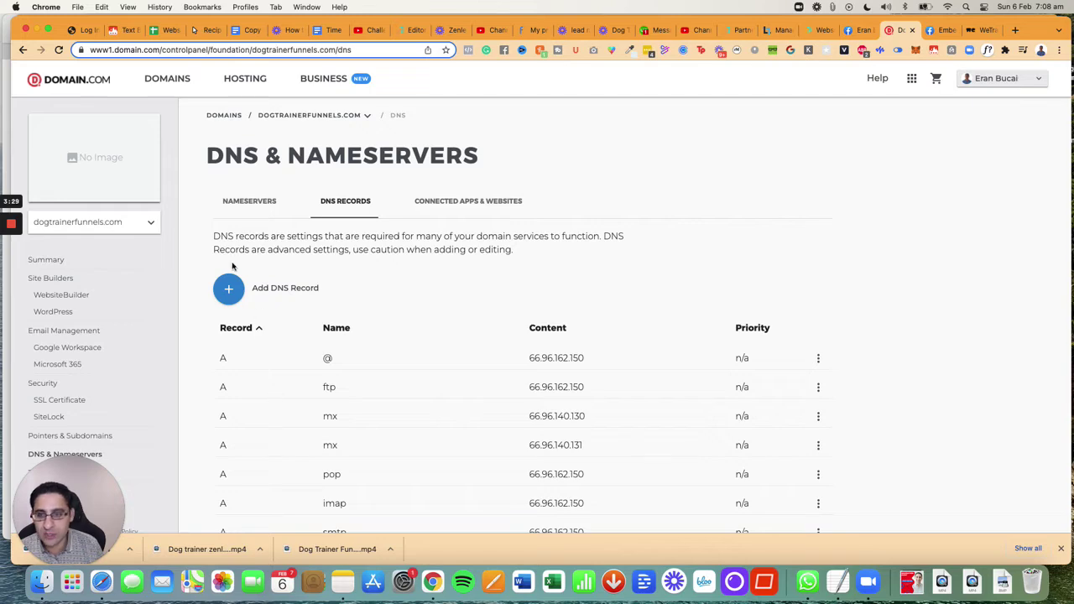
key(super+grave)
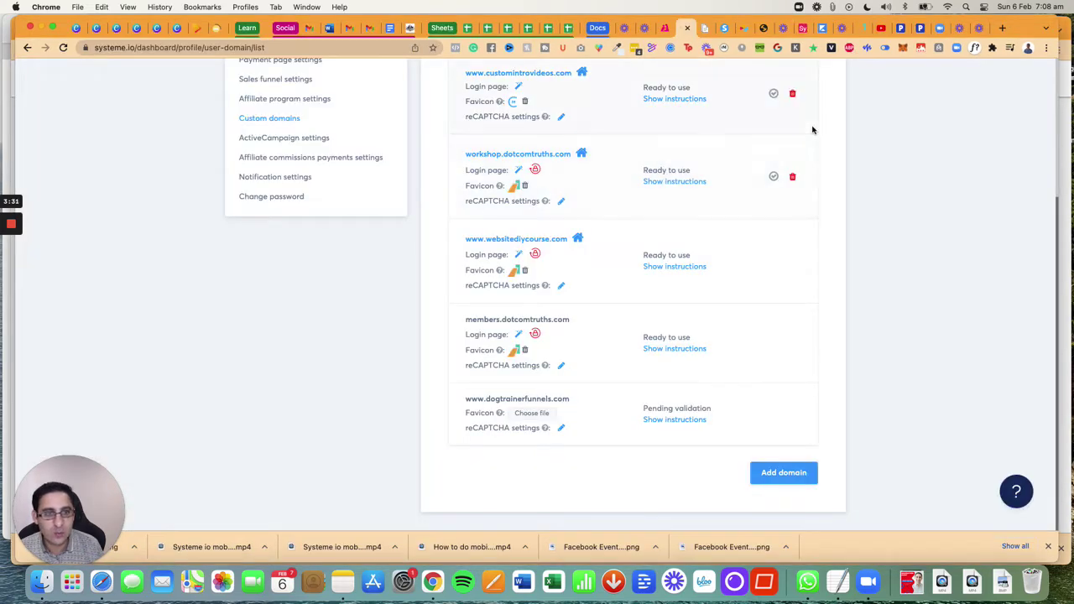
click(1001, 28)
text(dnschecker.org)
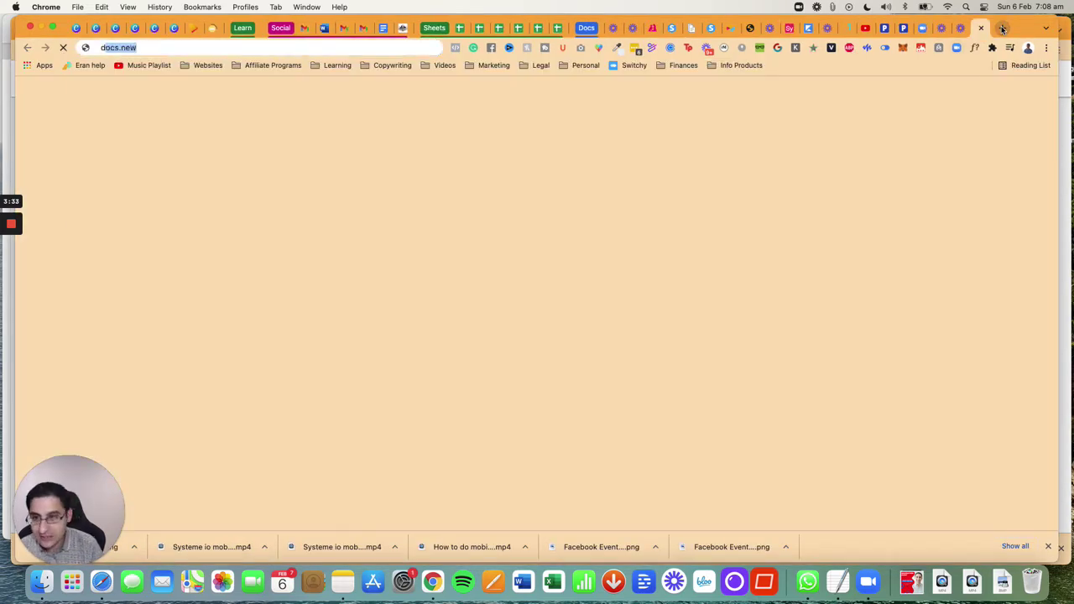
key(Return)
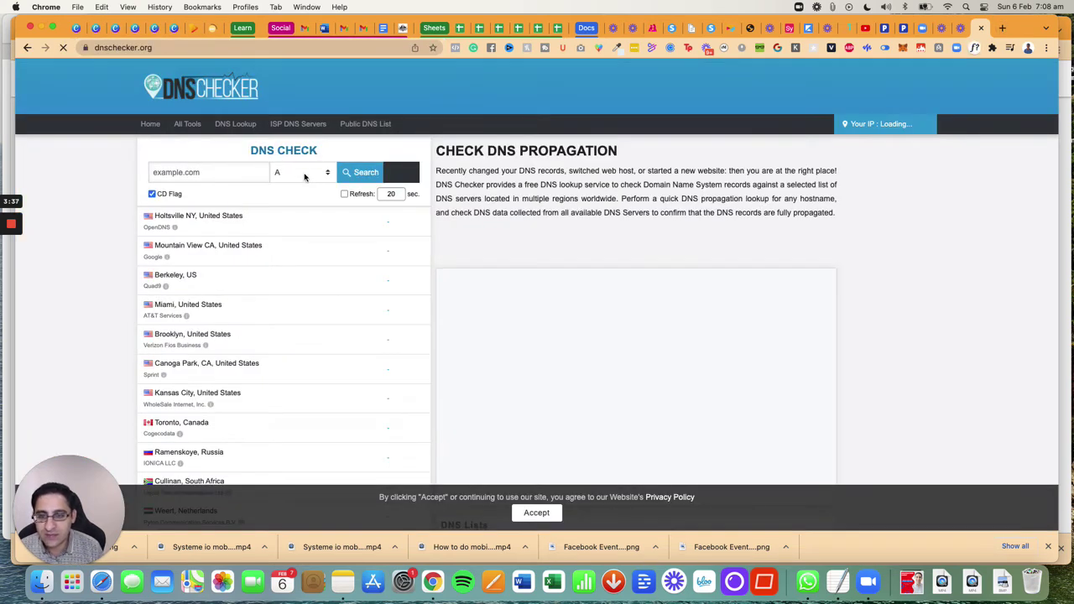
click(309, 175)
click(307, 173)
click(307, 173)
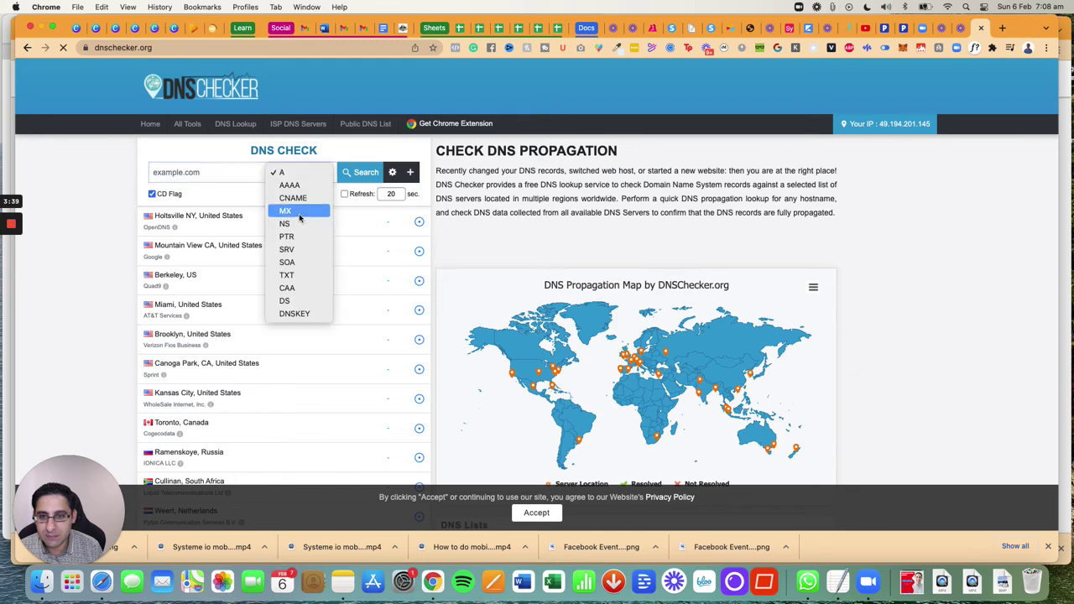
click(294, 198)
click(224, 172)
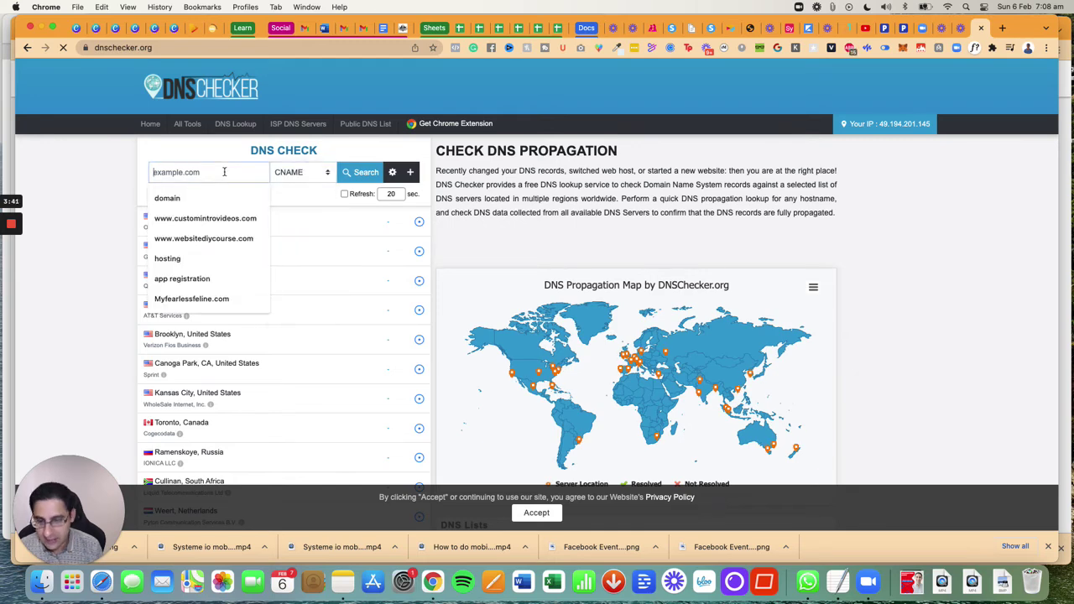
text(www.)
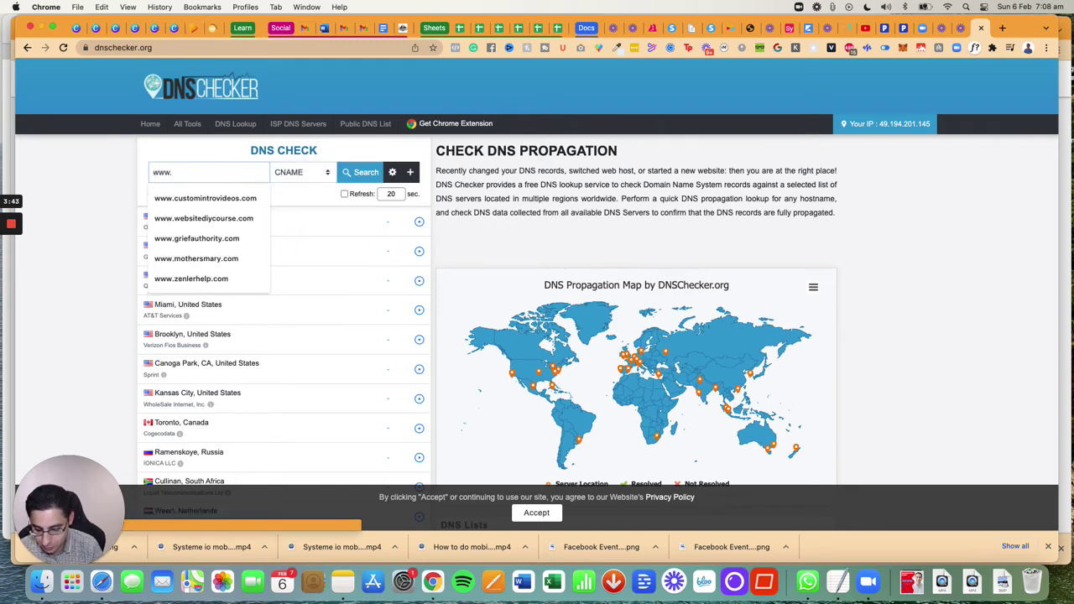
text(dogtraine)
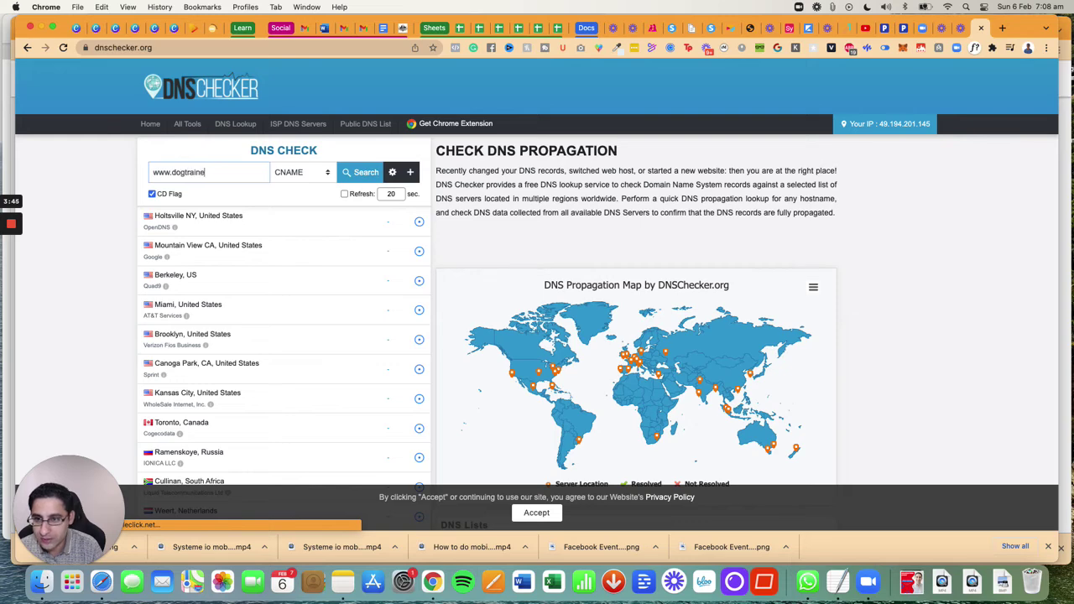
text(rfunnels.com)
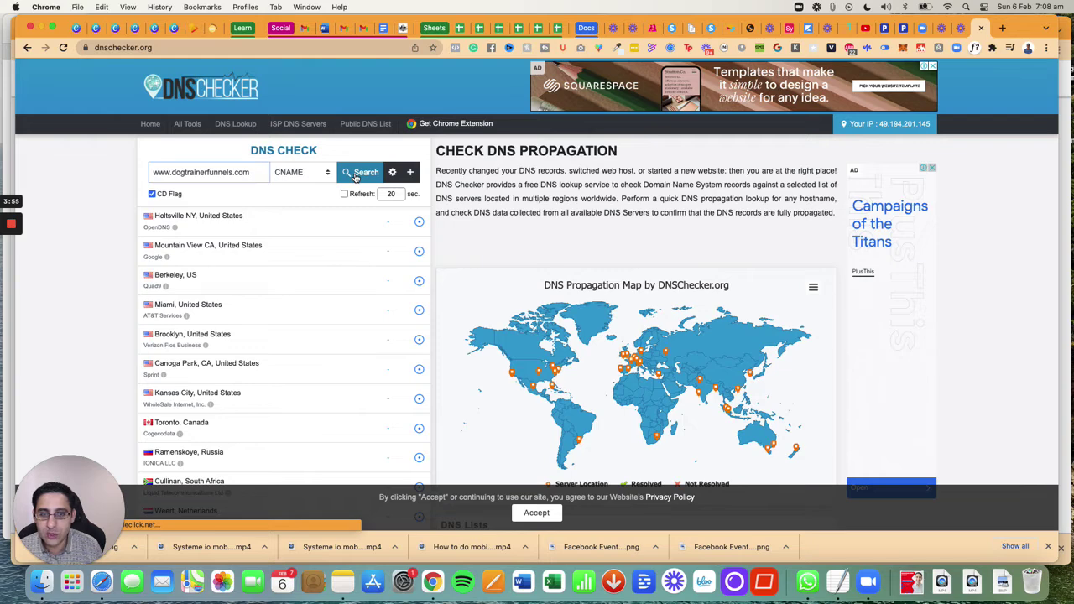
Run the DNS lookup and review the propagation results across the listed server locations.
click(355, 177)
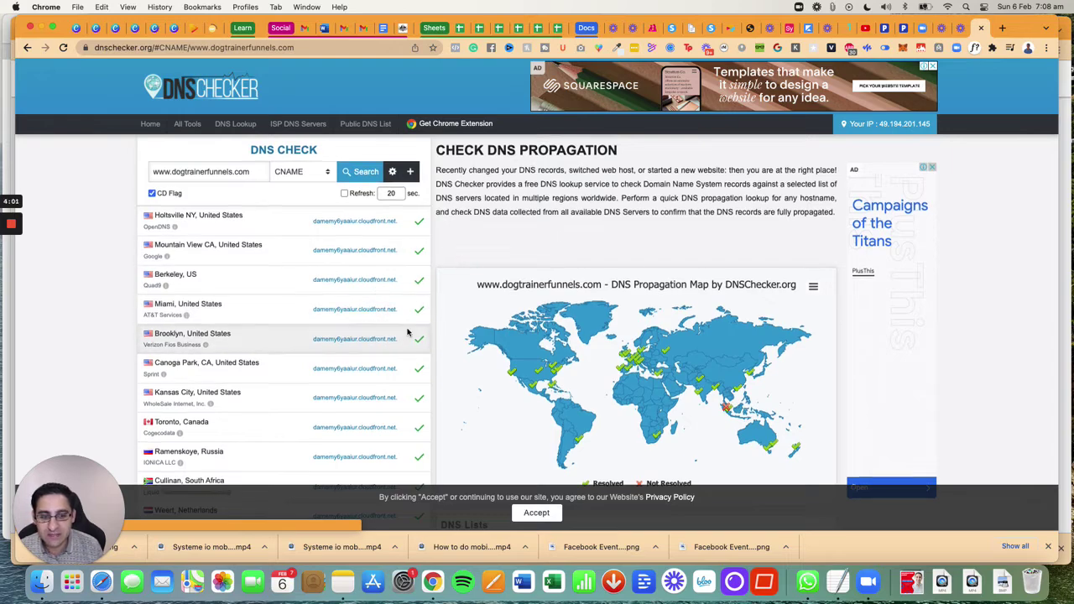
scroll(408, 333, down, 4)
scroll(407, 332, down, 15)
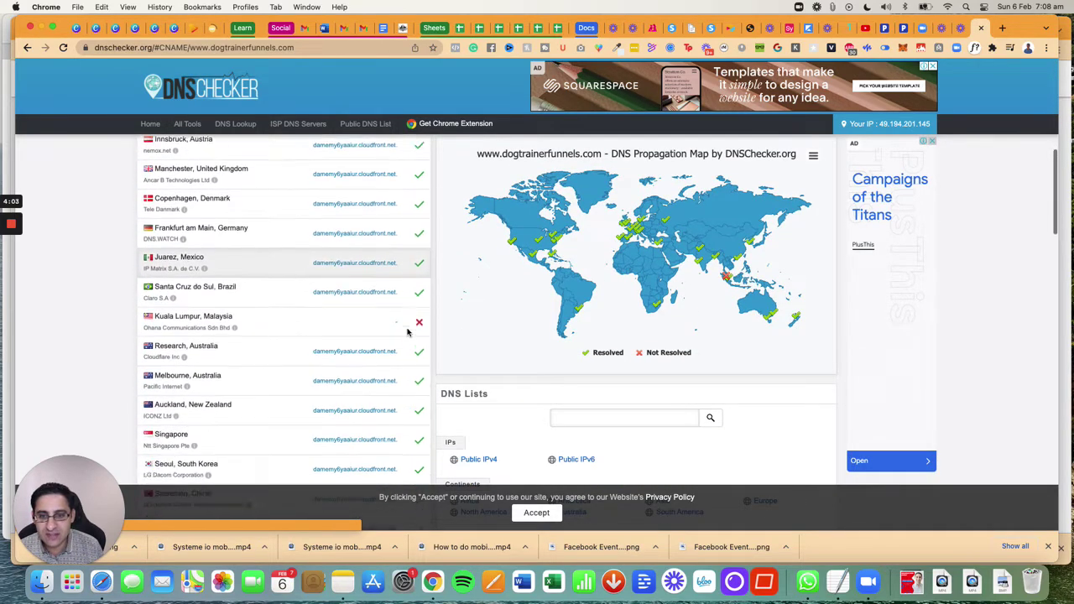
scroll(407, 333, up, 5)
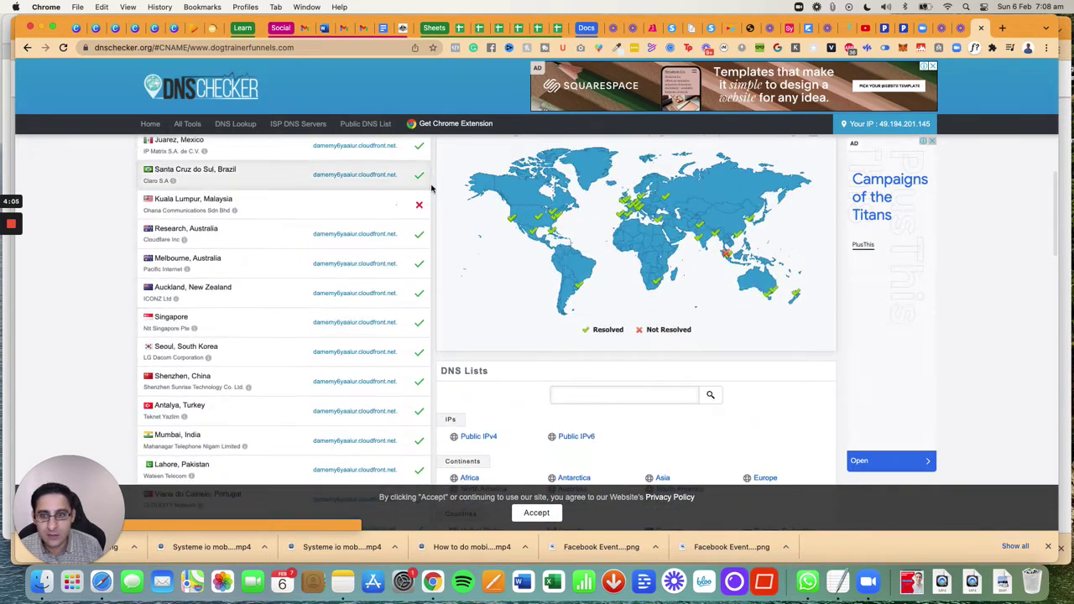
scroll(417, 217, down, 3)
scroll(417, 217, down, 3)
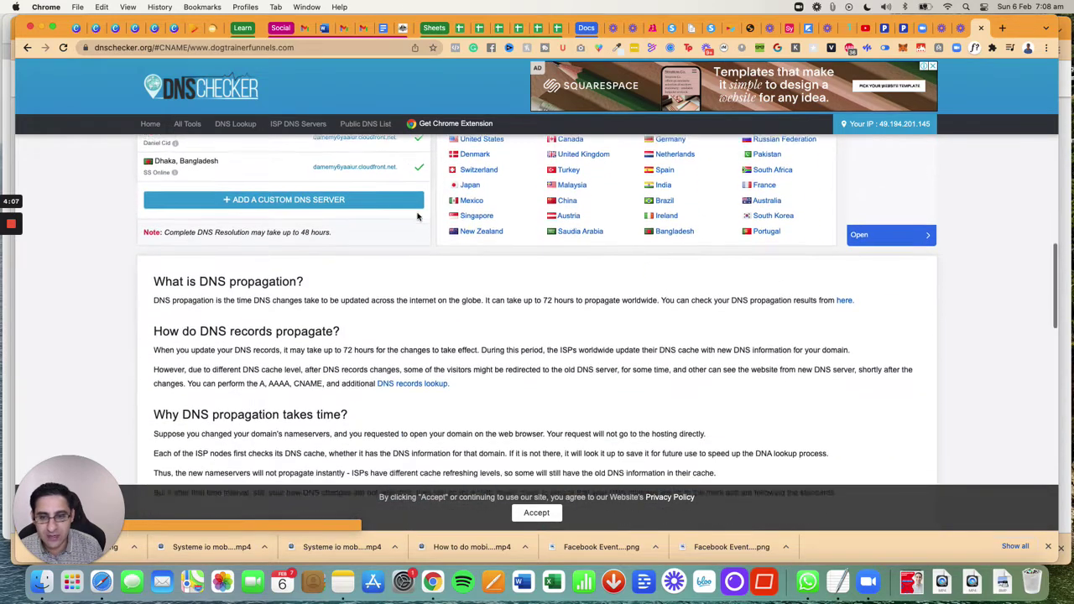
scroll(417, 216, up, 8)
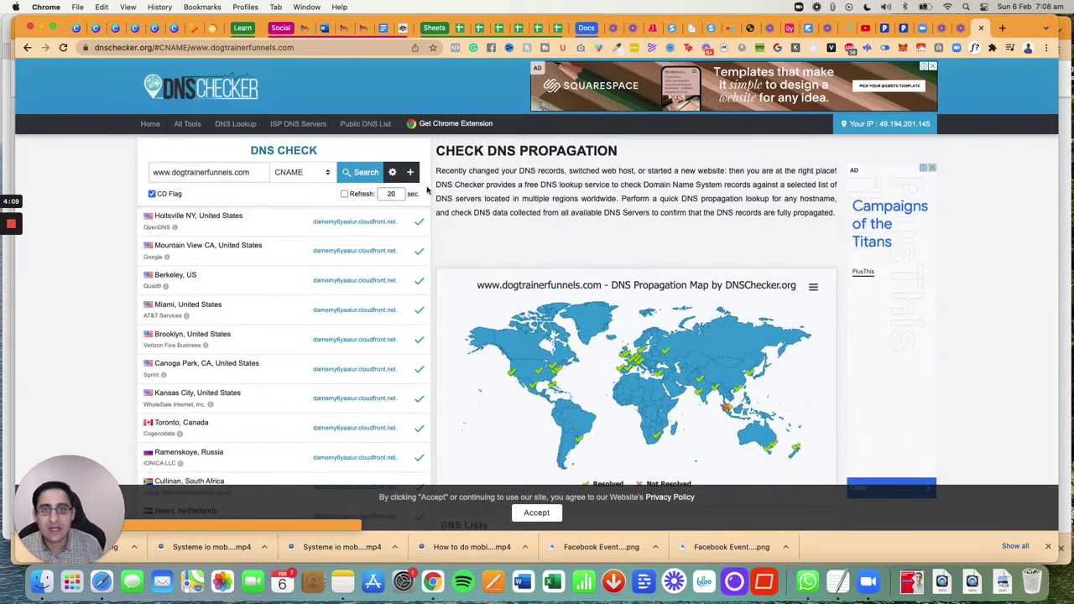